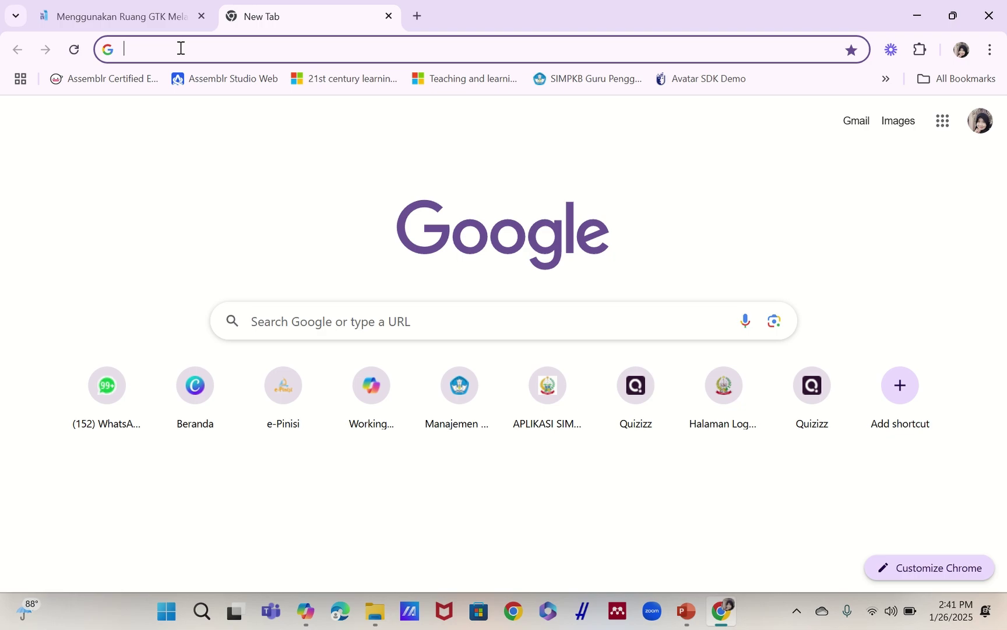
Open the quizizz.com website in the new browser tab
type("qui")
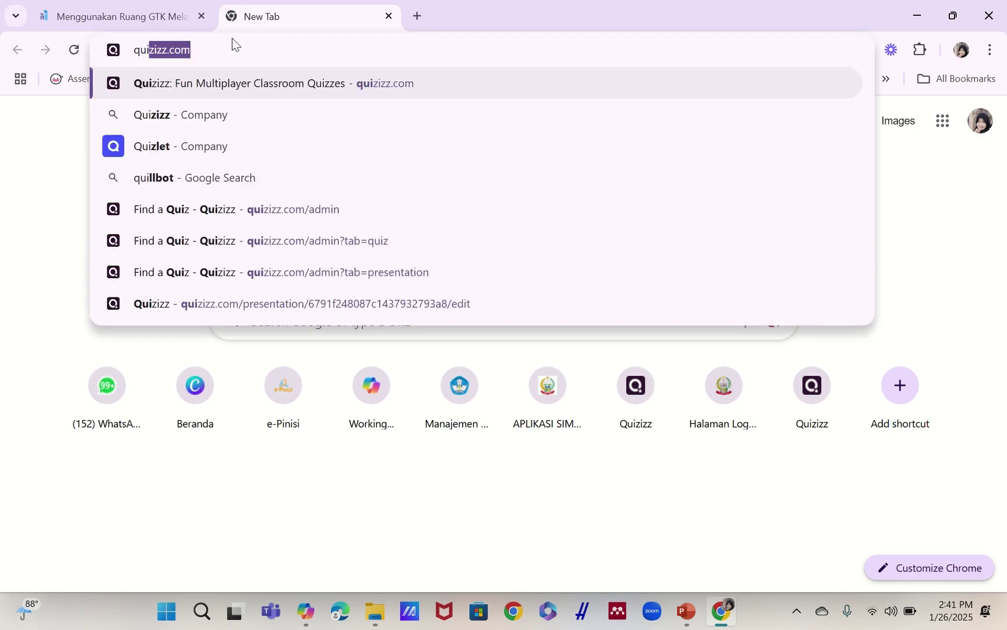
key("Right")
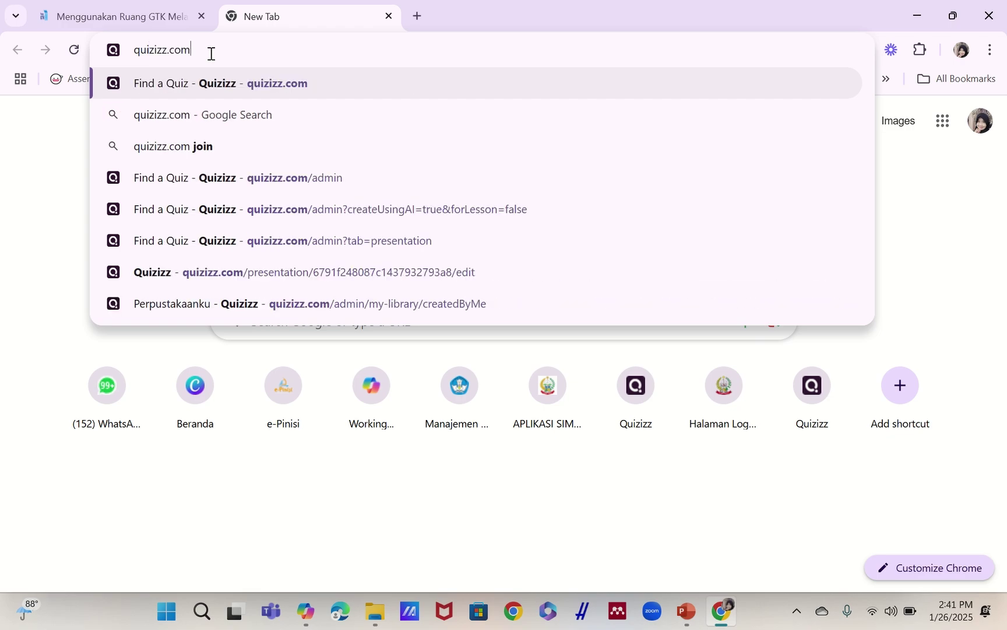
key("Return")
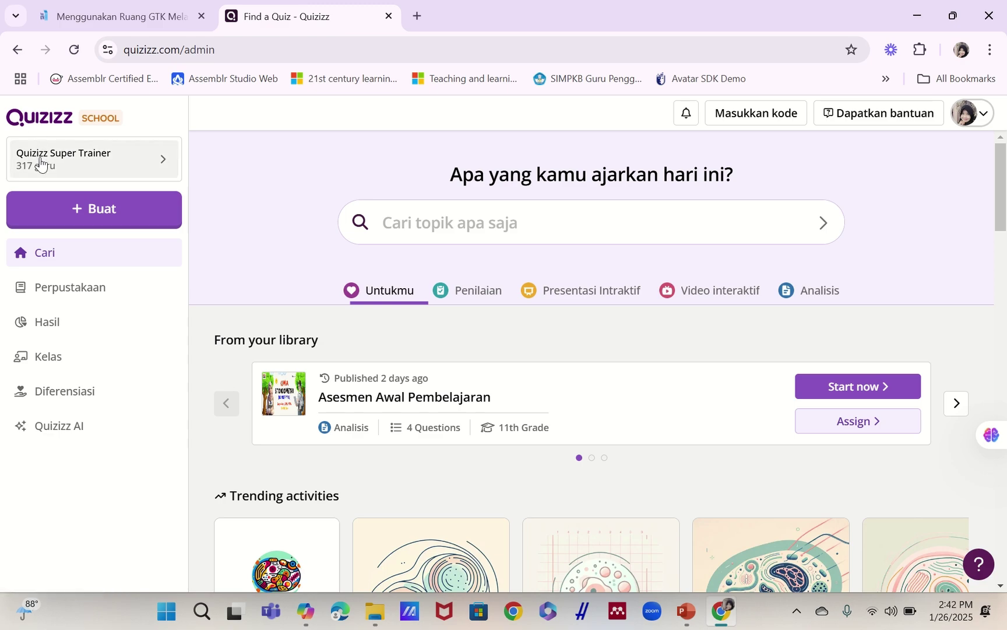
Examine the profile and settings options in the account menu, leaving it closed
left_click(969, 112)
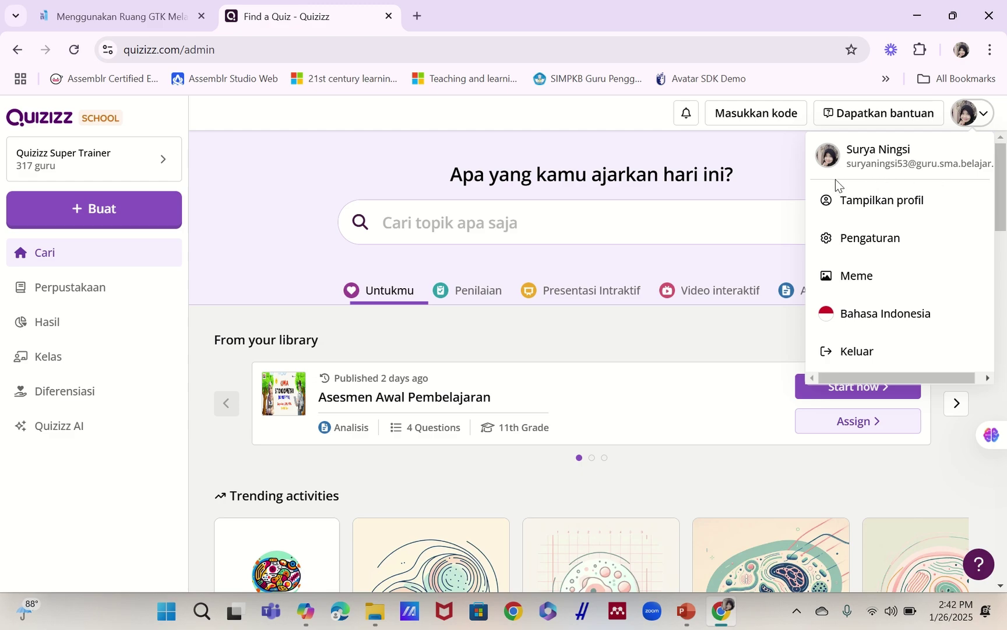
left_click(984, 115)
left_click(984, 116)
left_click(287, 175)
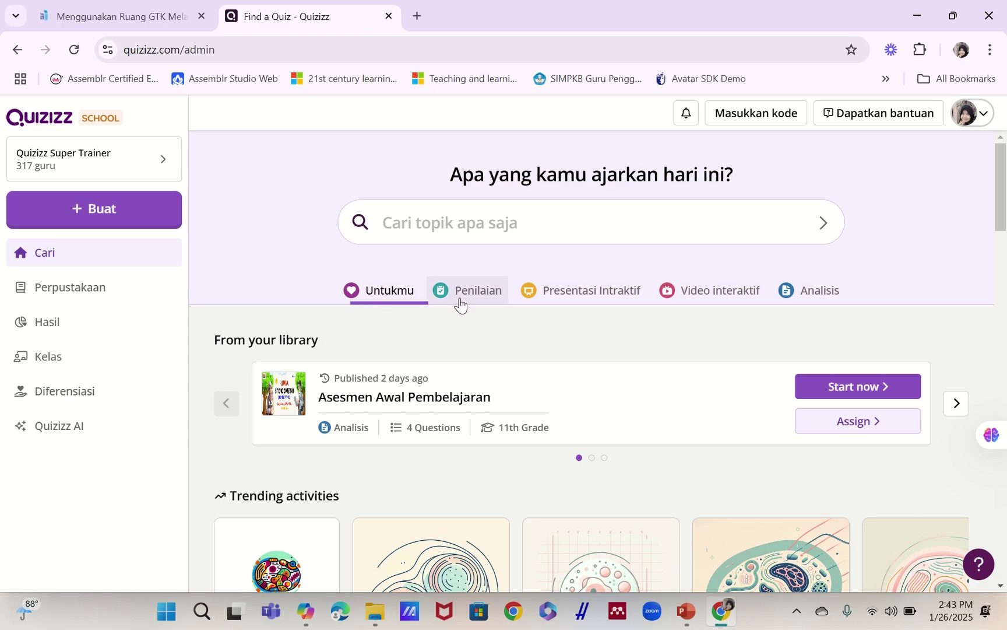
Browse the trending activities by topic in the Untukmu section of the home page
scroll(489, 428, "down", 4)
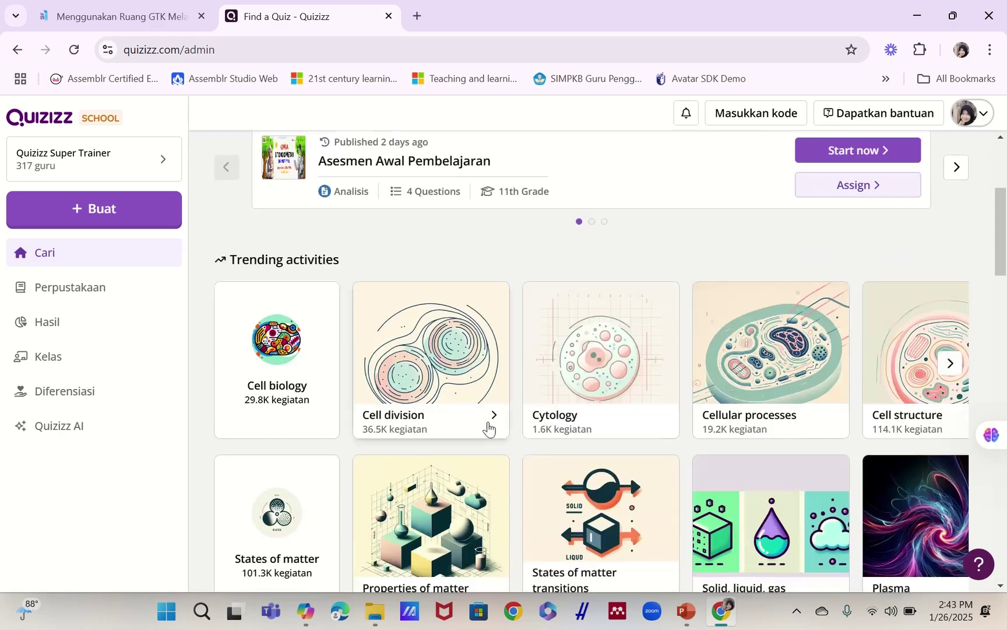
scroll(488, 428, "down", 1)
scroll(489, 428, "down", 4)
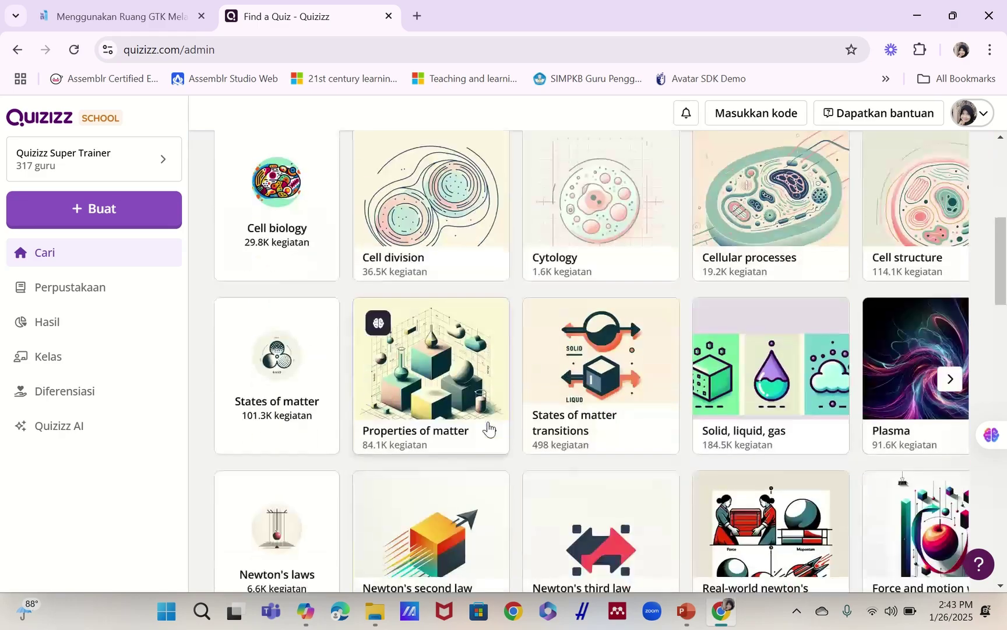
scroll(484, 424, "down", 3)
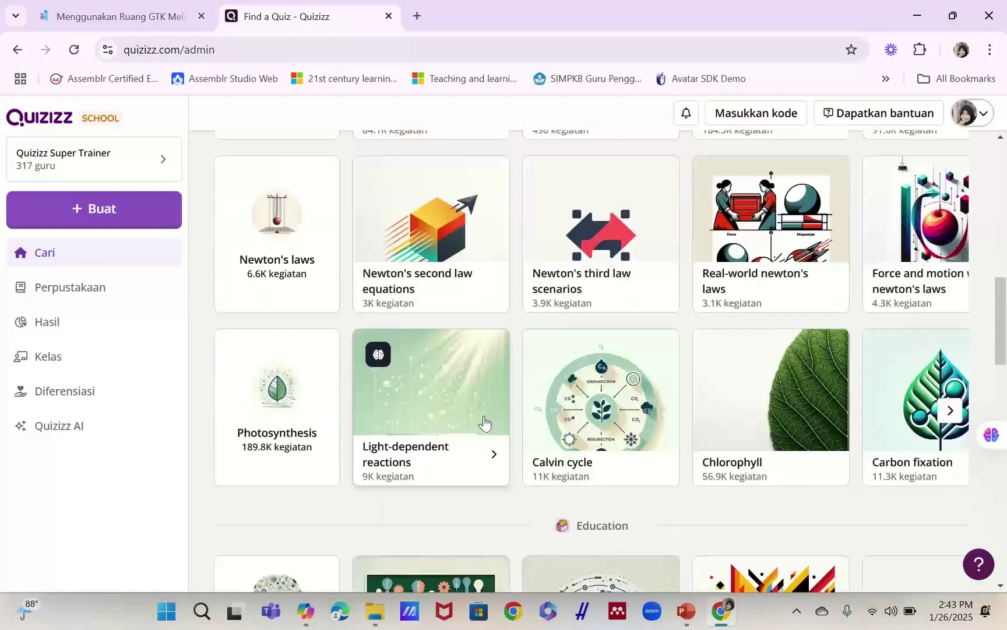
scroll(484, 421, "down", 4)
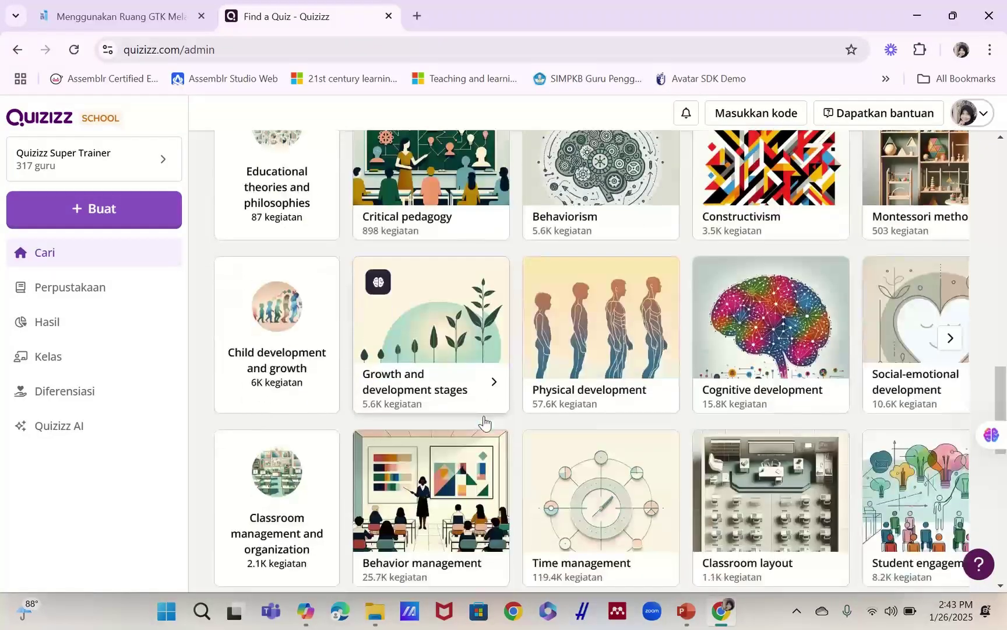
scroll(483, 413, "up", 15)
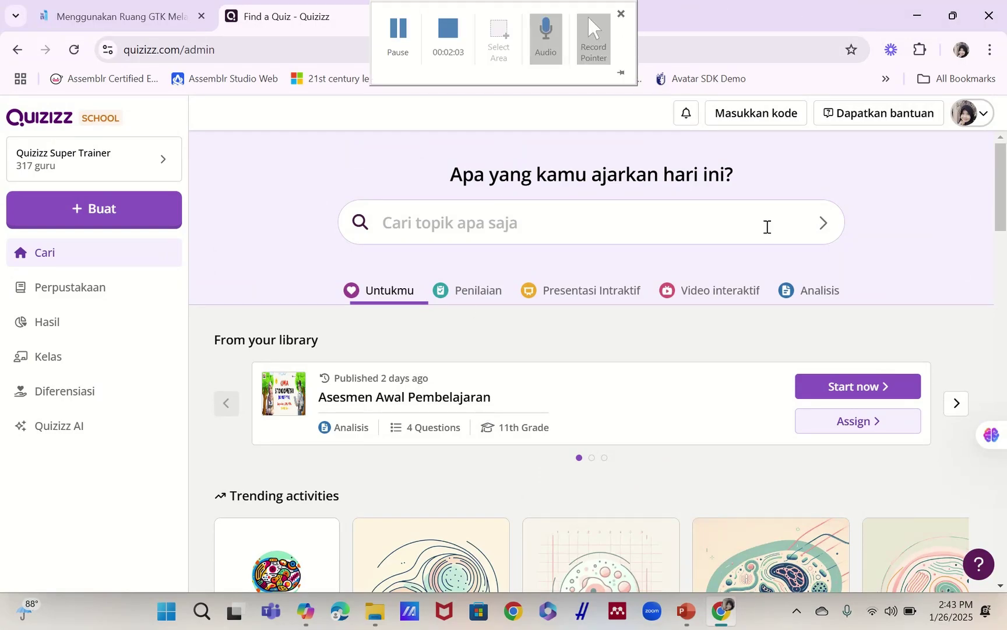
Examine the creation options and trending content for Penilaian and for Presentasi Intraktif
left_click(477, 296)
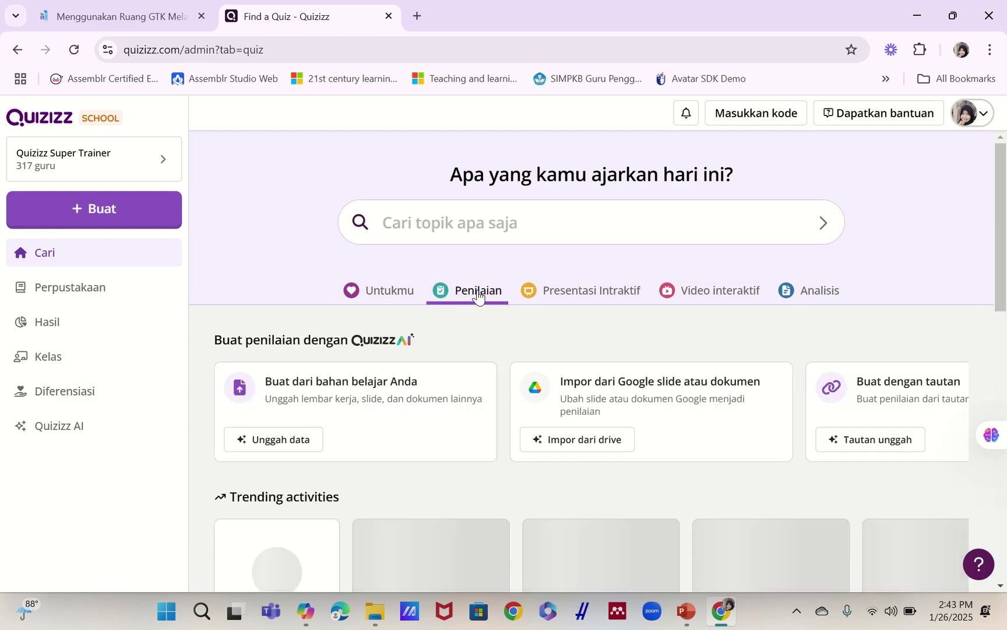
scroll(475, 420, "down", 3)
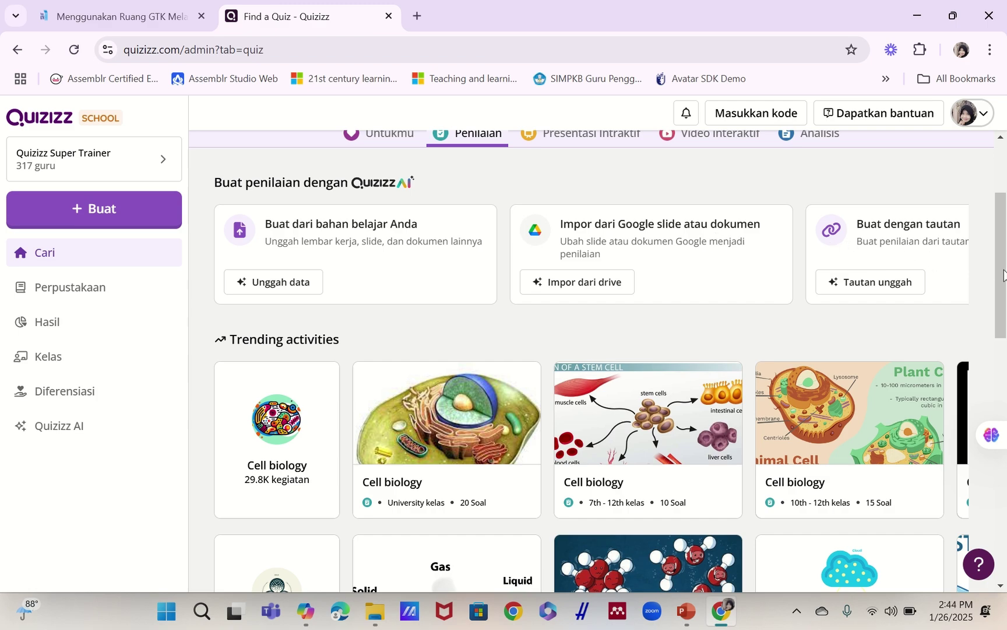
left_click_drag(997, 272, 1004, 236)
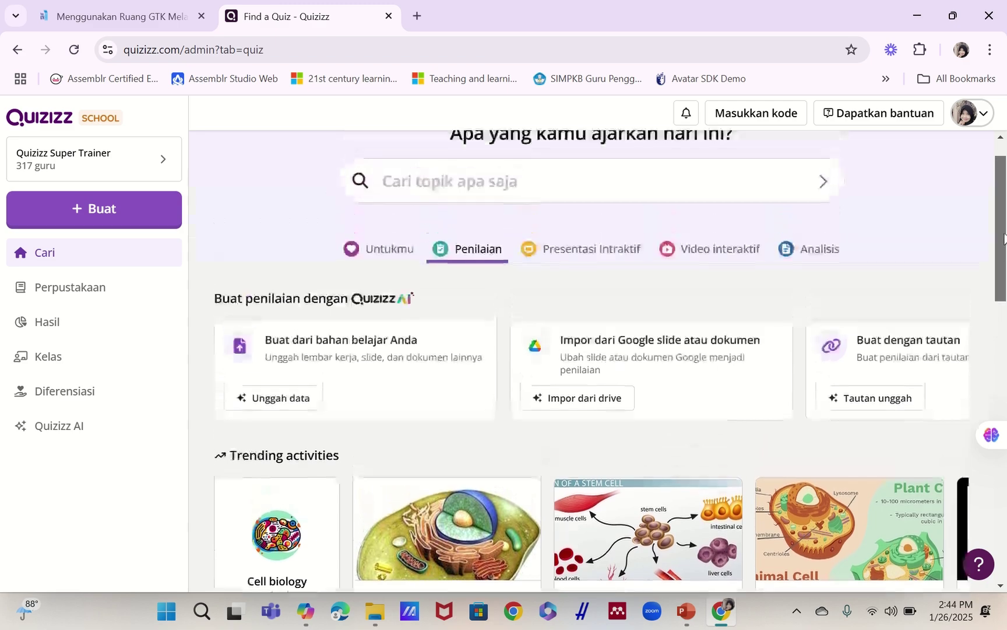
left_click(573, 250)
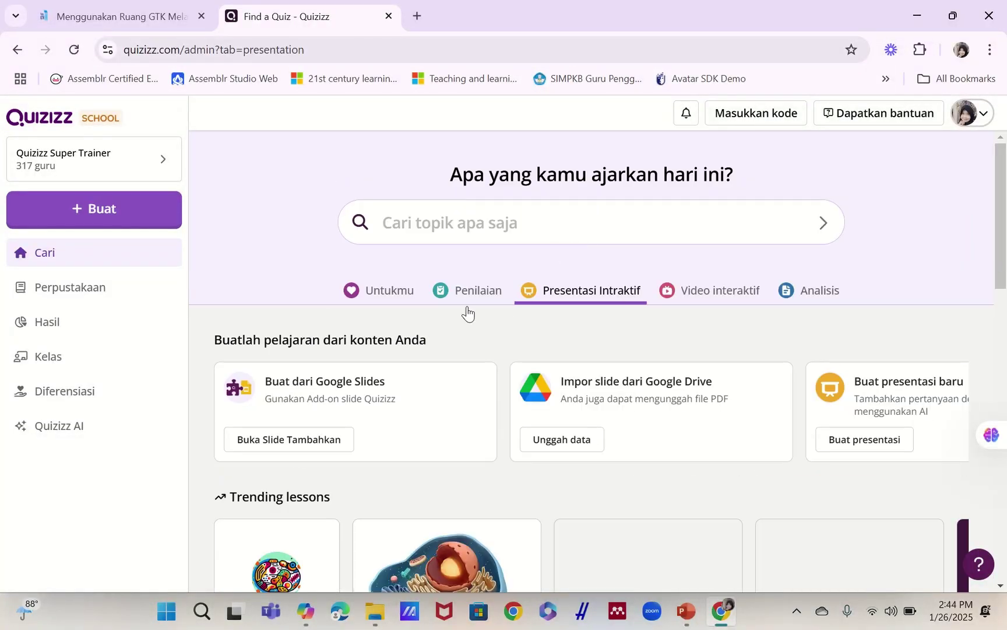
scroll(349, 380, "down", 1)
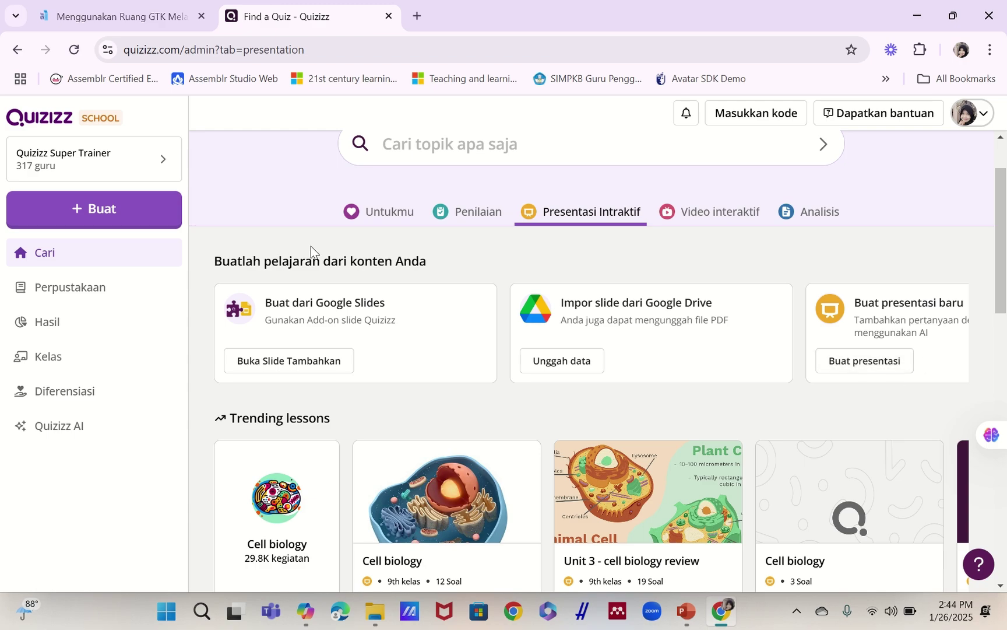
Examine the Video interaktif creation options and its trending video activities
left_click(697, 212)
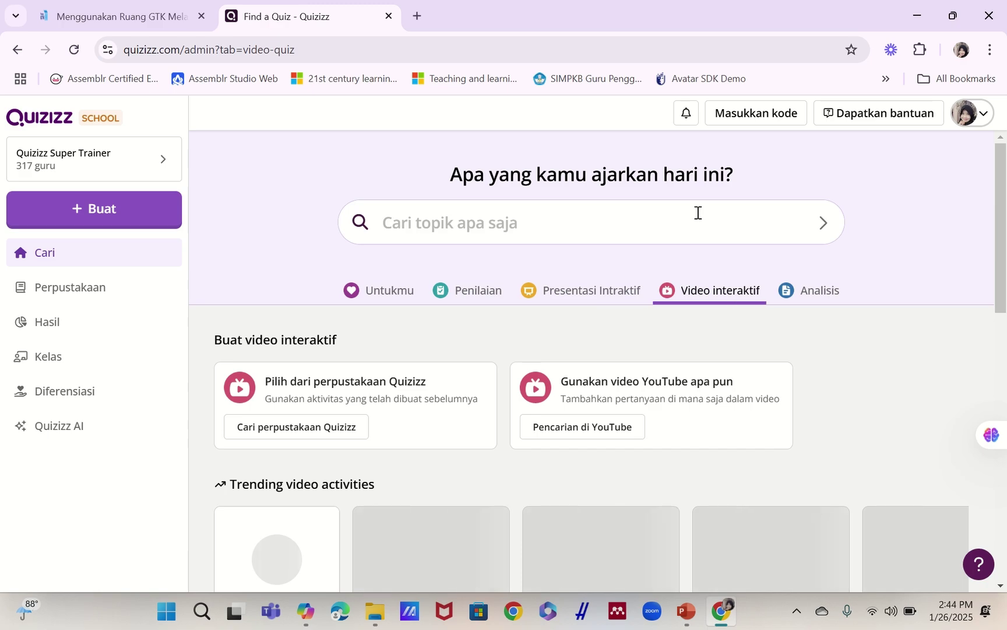
scroll(393, 373, "down", 1)
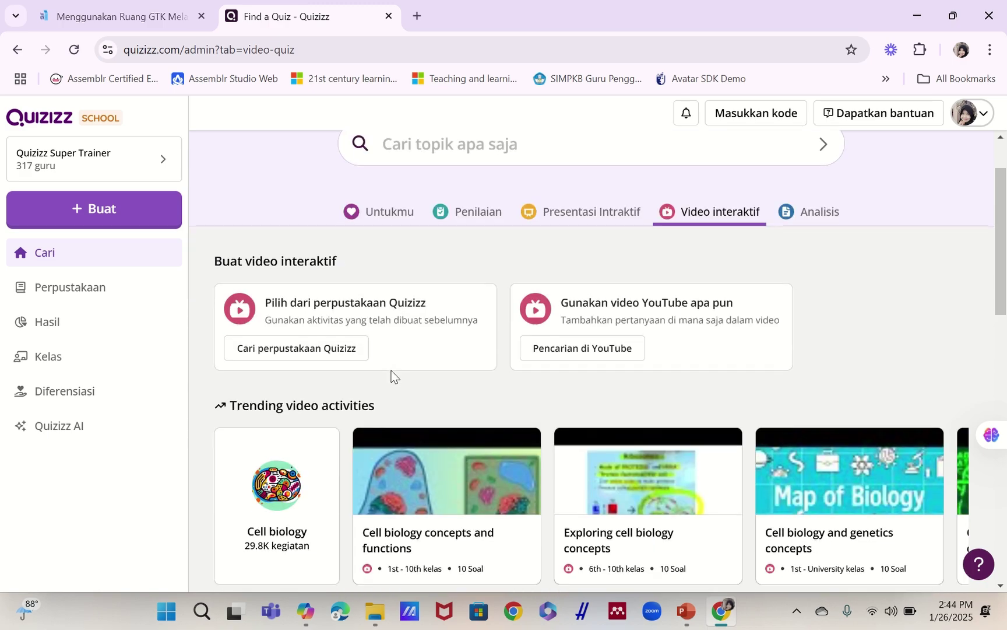
scroll(397, 367, "down", 1)
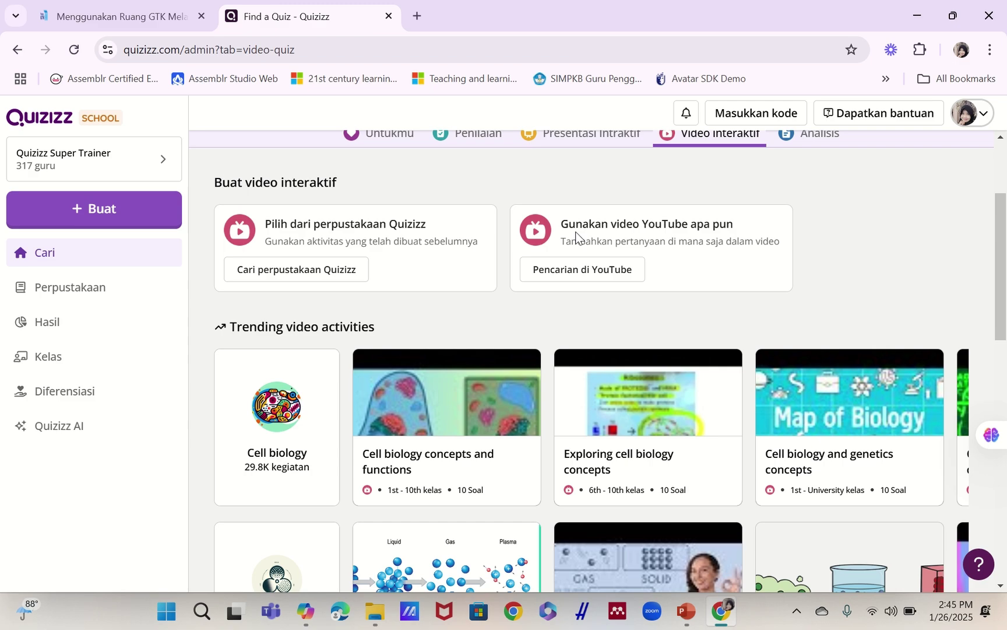
scroll(576, 235, "down", 1)
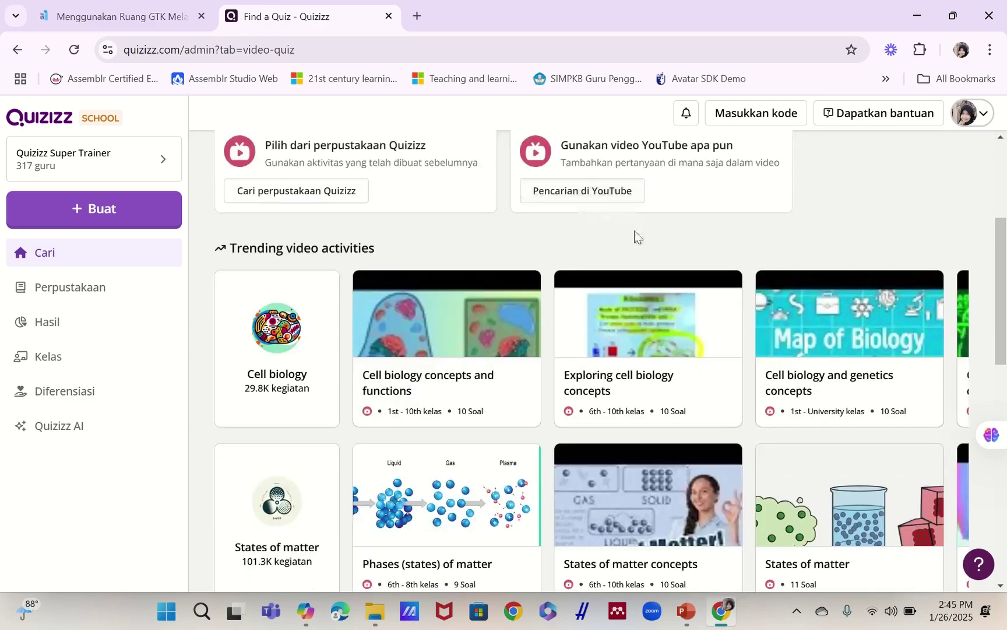
scroll(634, 231, "up", 1)
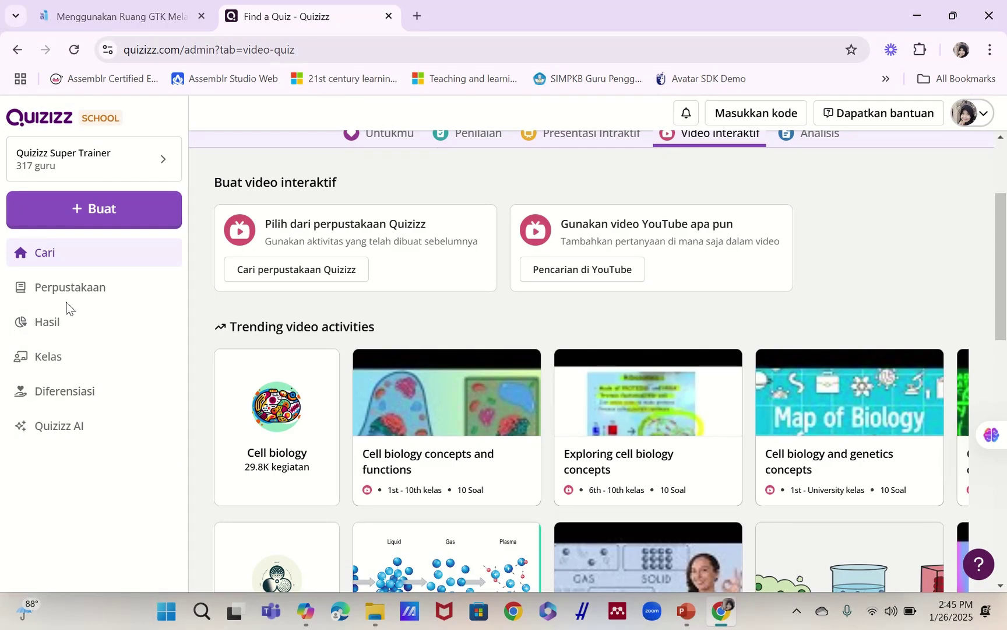
scroll(506, 267, "up", 2)
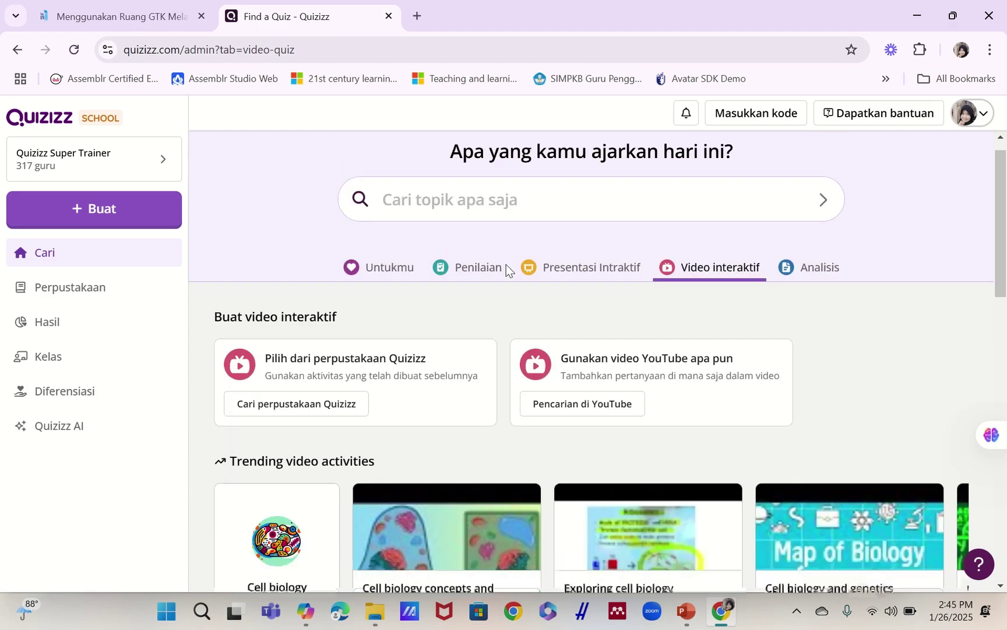
scroll(506, 264, "up", 1)
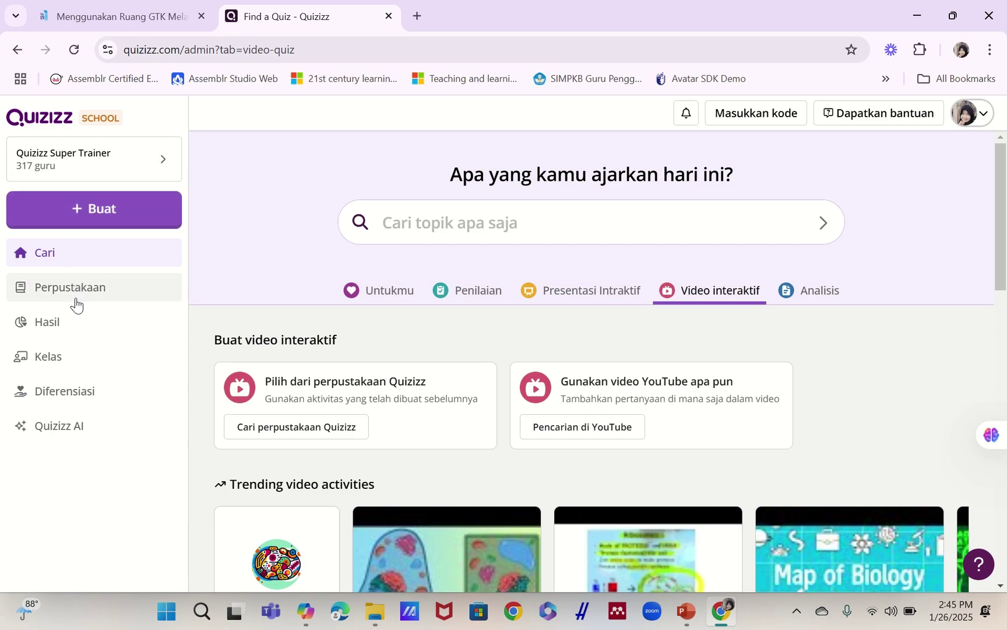
Open Perpustakaan and look through the published activities created by the account owner
left_click(32, 264)
left_click(19, 287)
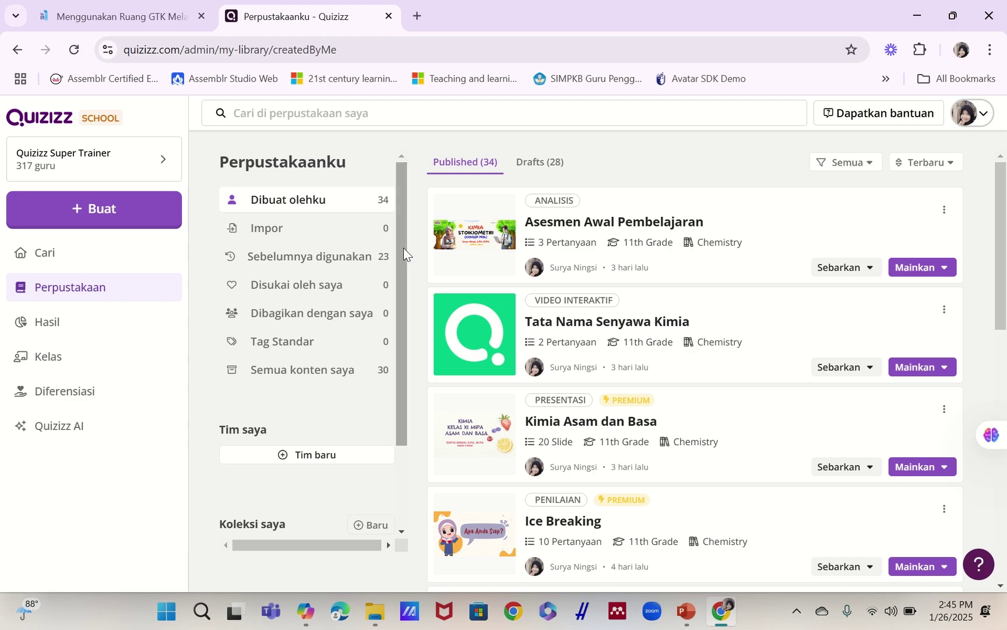
scroll(585, 330, "down", 3)
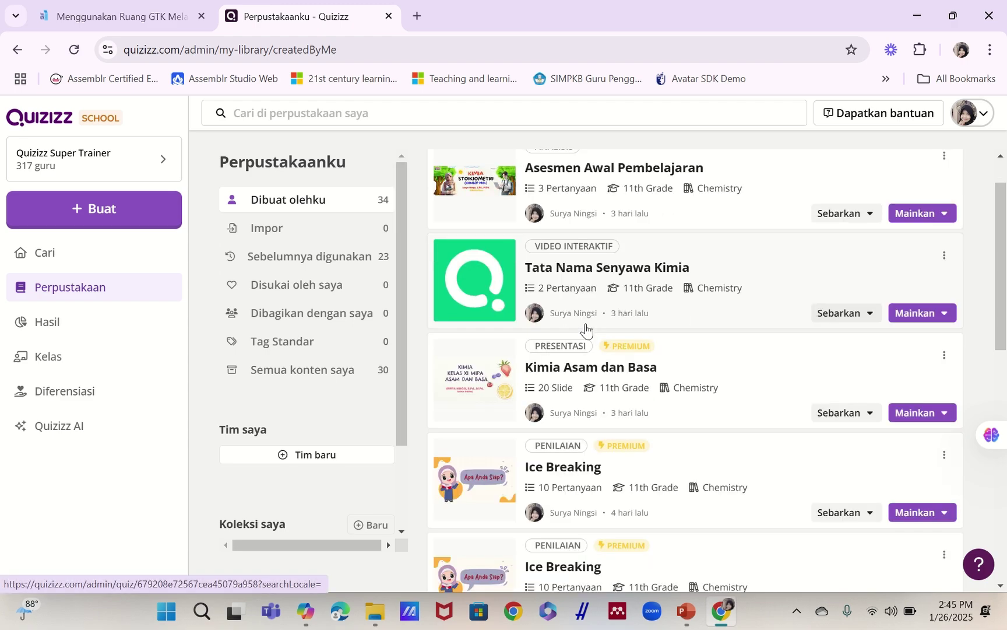
scroll(583, 329, "down", 2)
scroll(569, 295, "up", 5)
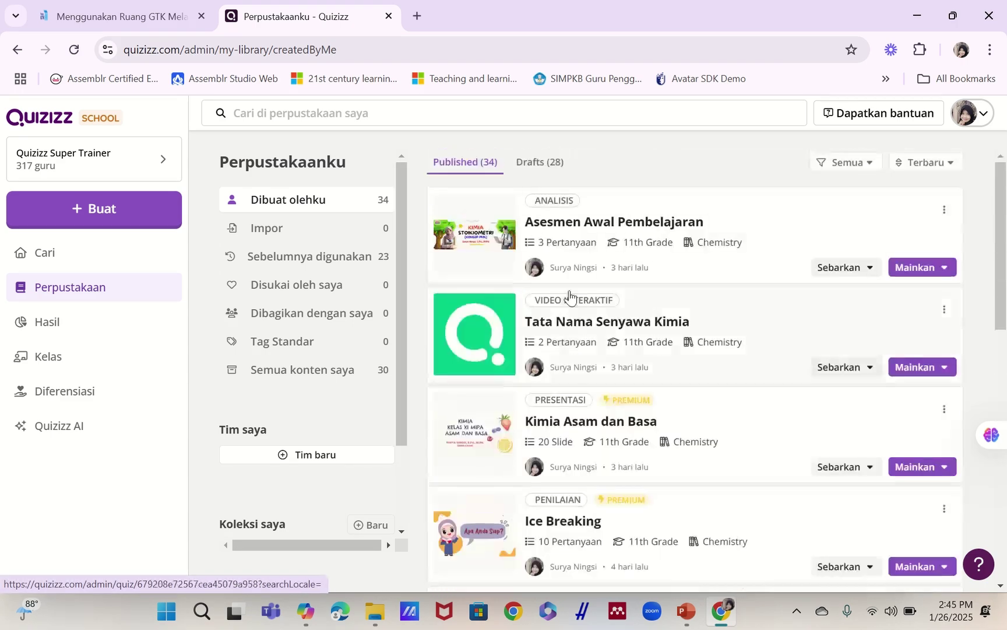
Open Hasil and look through the list of quiz reports
left_click(32, 326)
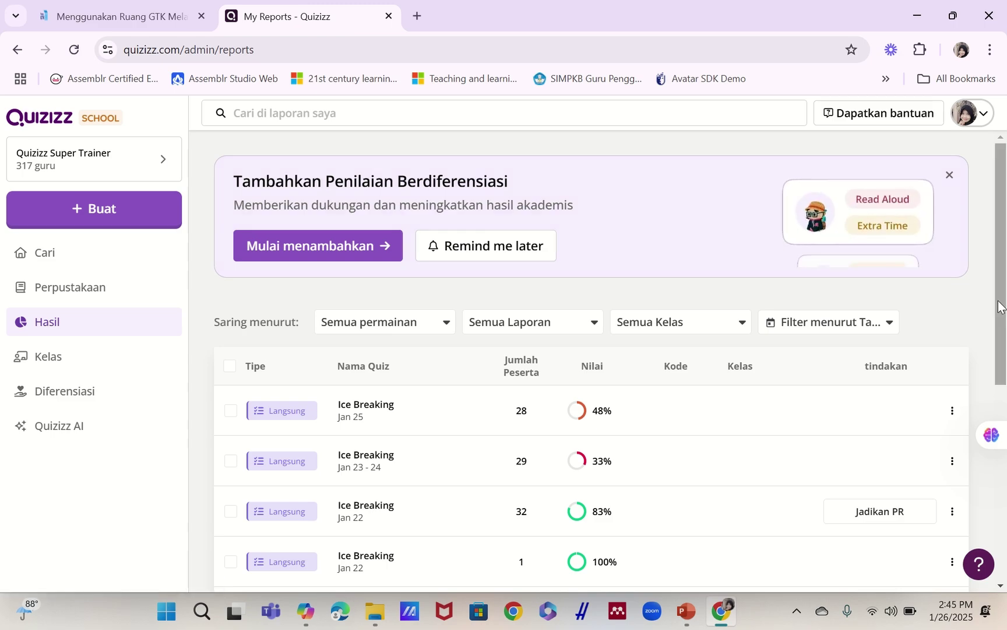
left_click_drag(1003, 312, 1003, 402)
scroll(689, 290, "up", 3)
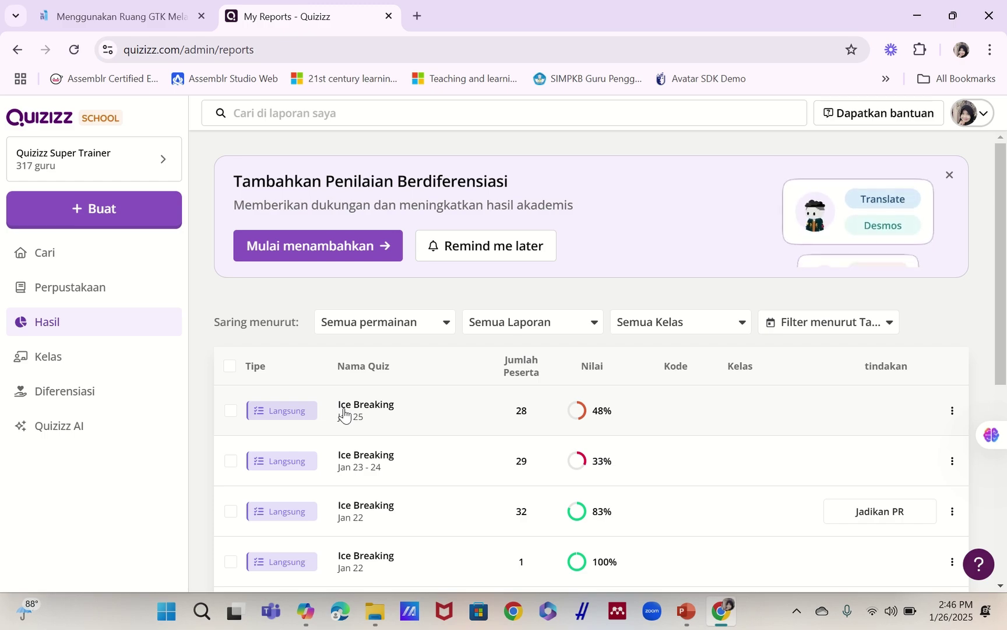
scroll(348, 417, "down", 3)
scroll(348, 416, "down", 1)
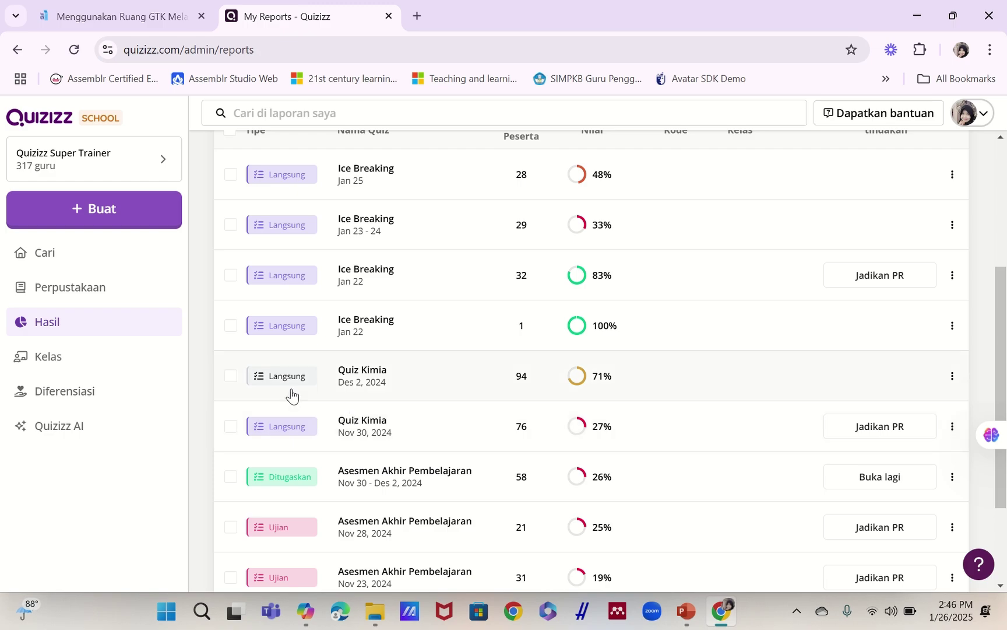
Open Kelas and view the platforms from which new classes can be imported, without importing any
left_click(35, 367)
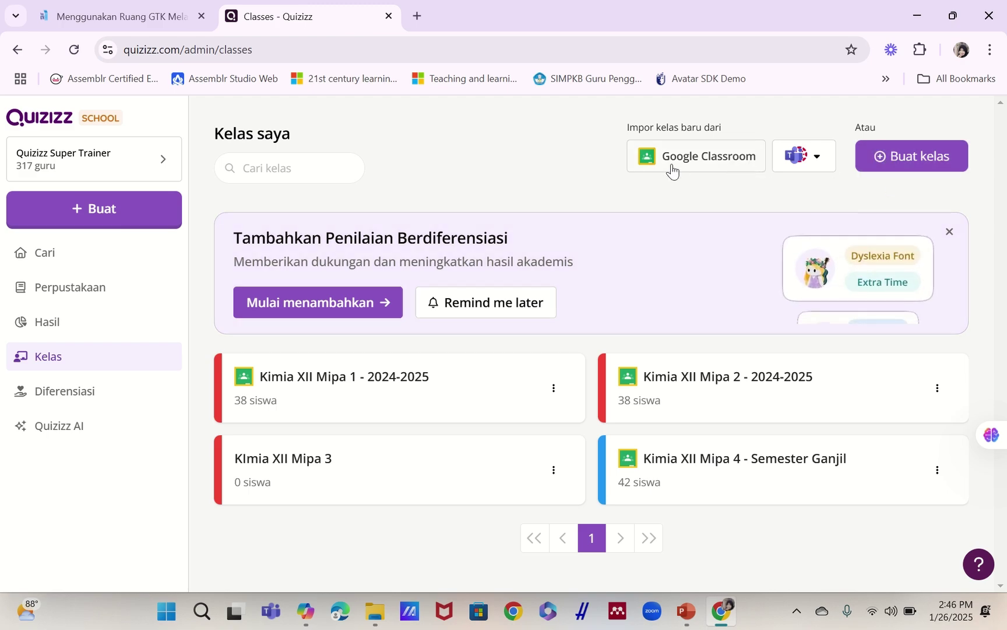
left_click(818, 163)
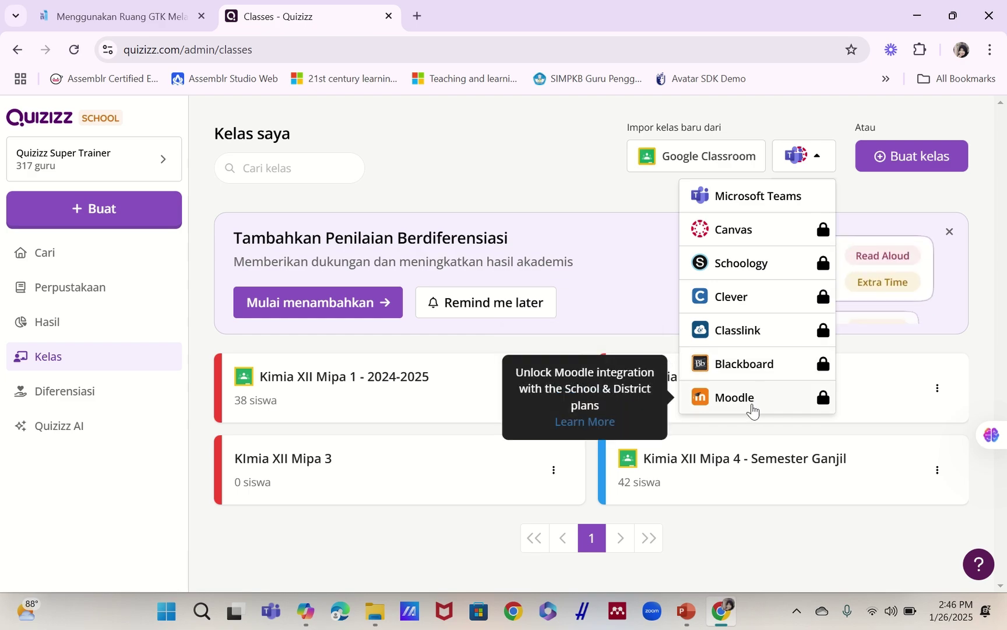
left_click(539, 146)
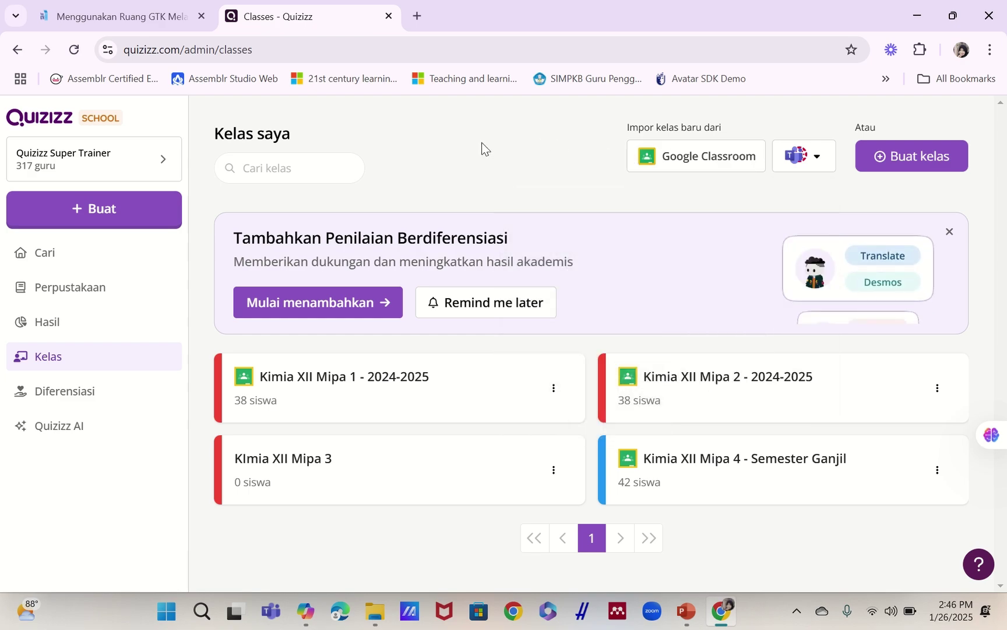
View the student accommodation setup in Diferensiasi and the question generation options in Quizizz AI
left_click(47, 407)
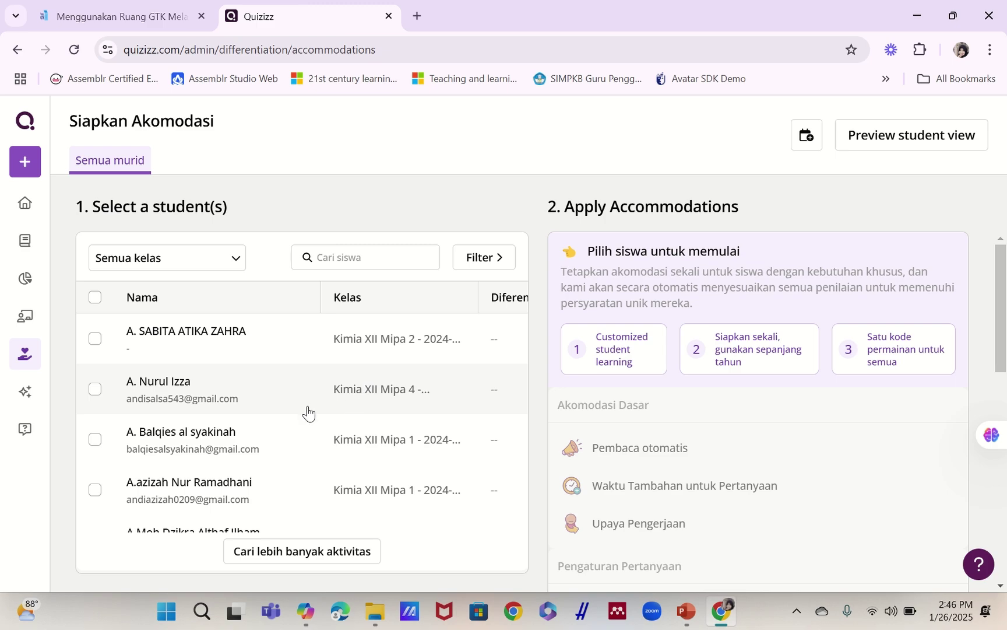
mouse_move(995, 291)
left_mouse_down()
mouse_move(1000, 379)
mouse_move(1004, 290)
left_mouse_up()
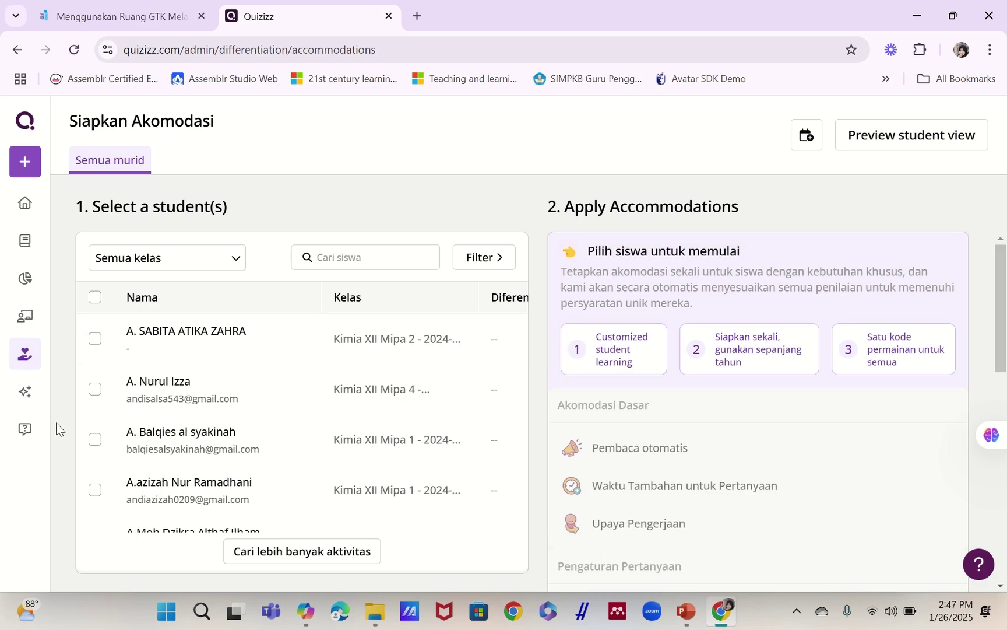
left_click(26, 391)
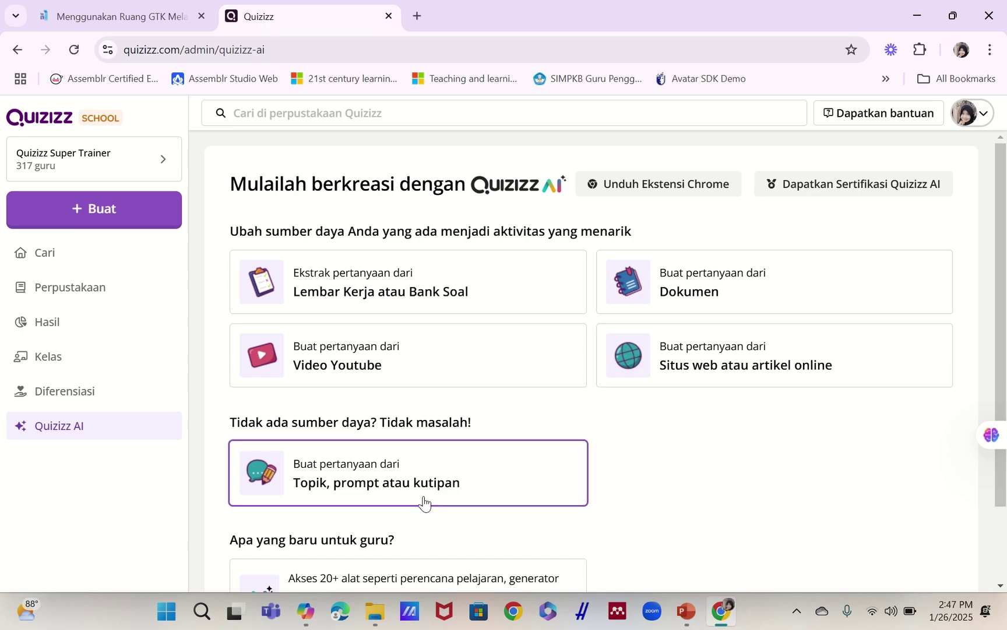
scroll(425, 502, "down", 2)
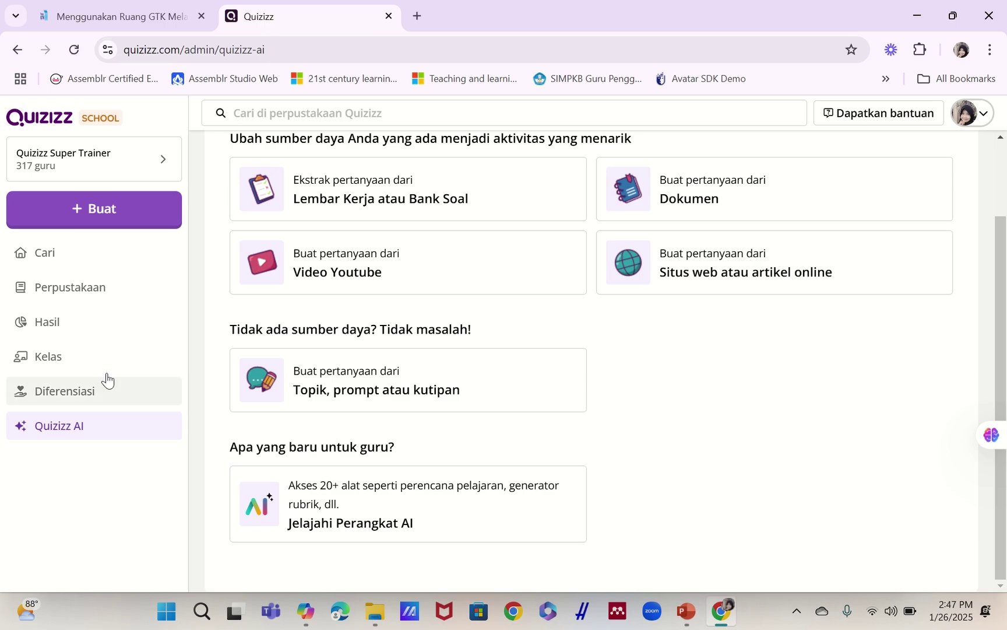
Start creating a new activity of the Penilaian type
left_click(63, 218)
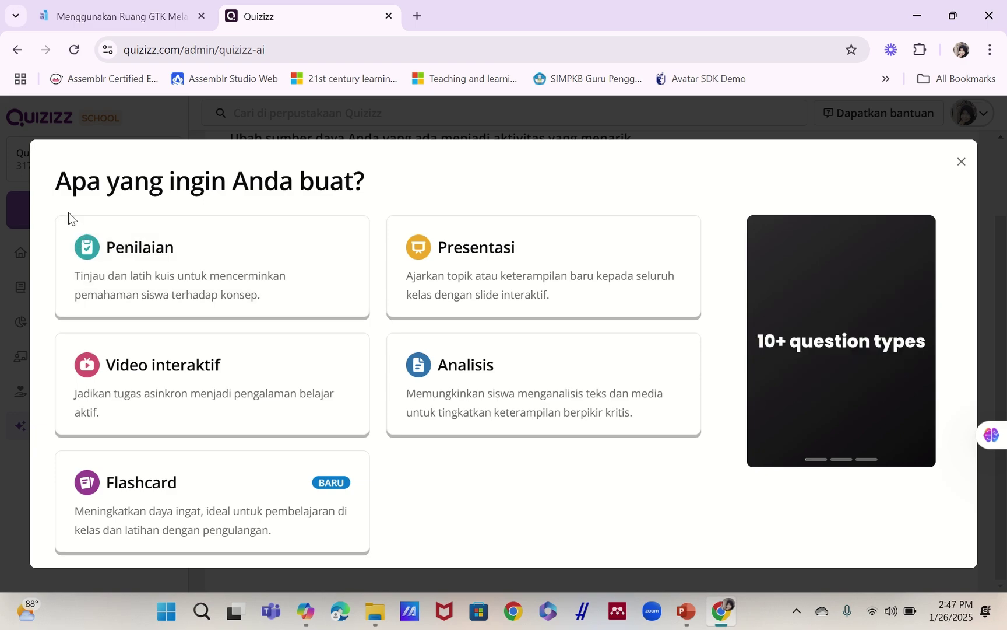
left_click(961, 162)
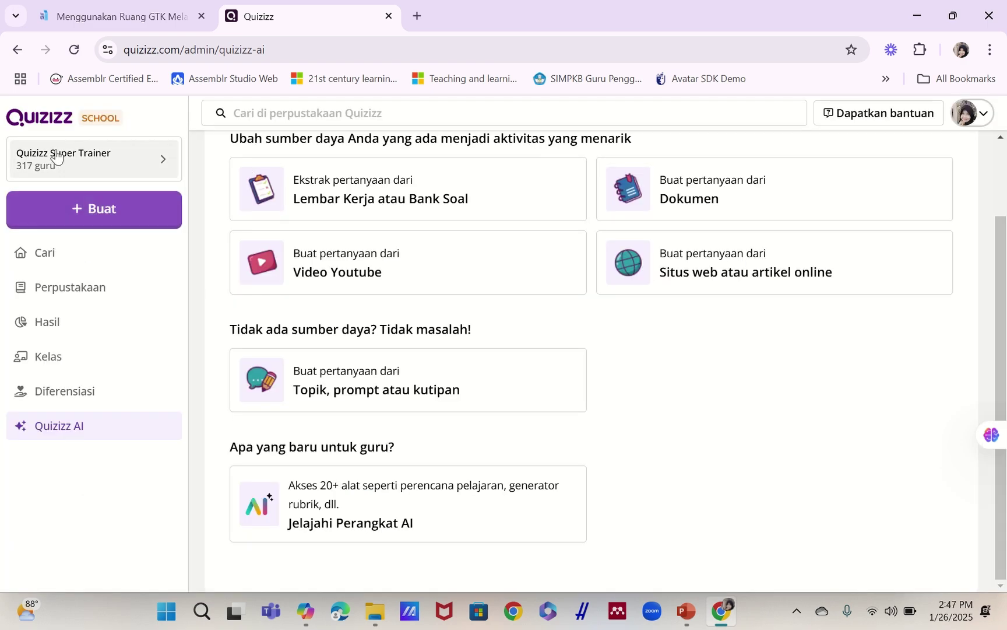
left_click(70, 213)
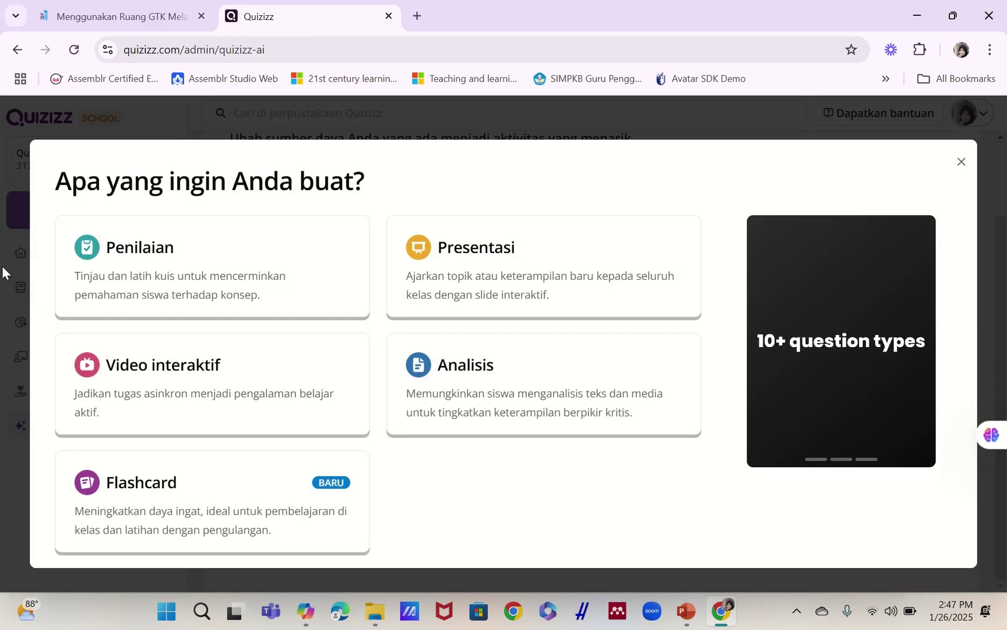
left_click(178, 273)
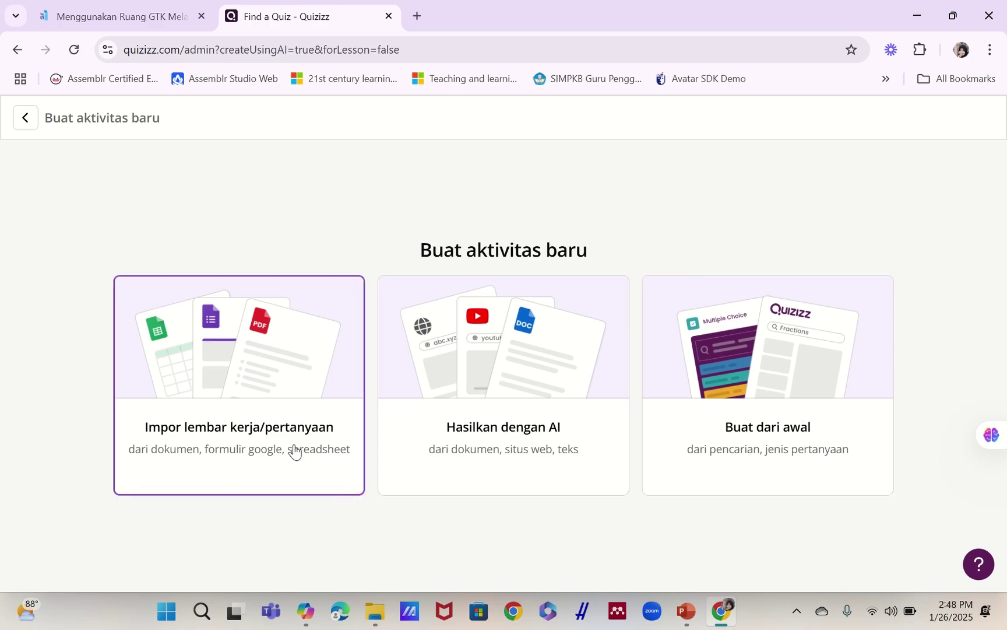
Look through the worksheet import, AI generation and from-scratch options for the new activity, including the question types available from scratch
left_click(231, 421)
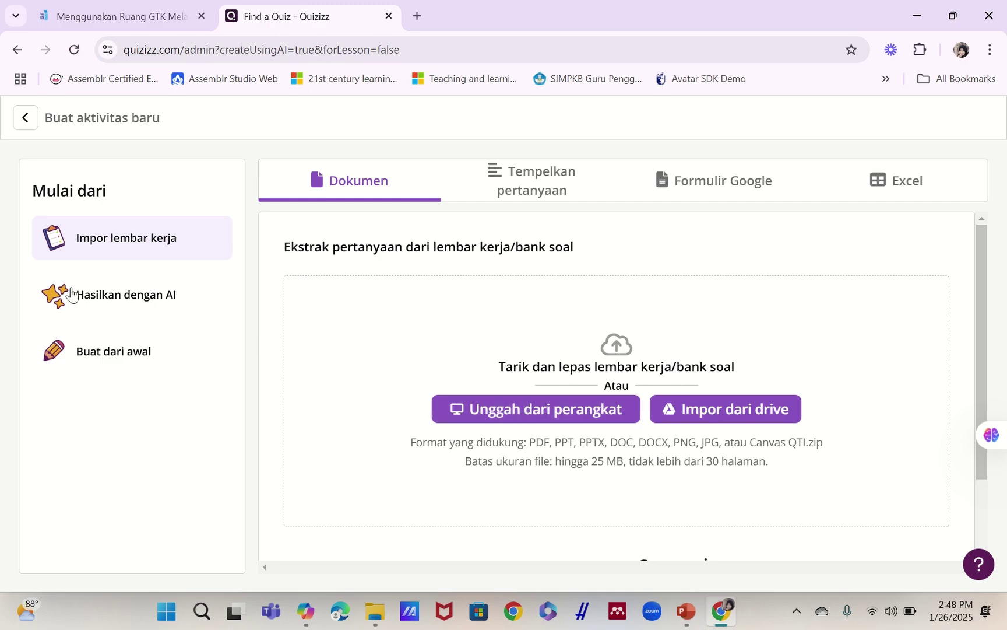
left_click(79, 303)
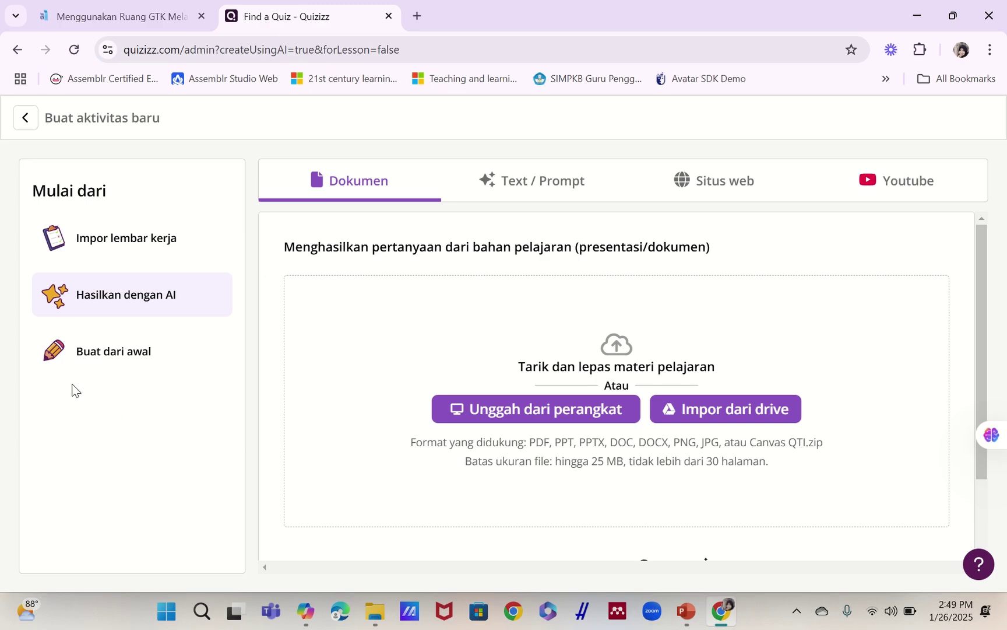
left_click(106, 360)
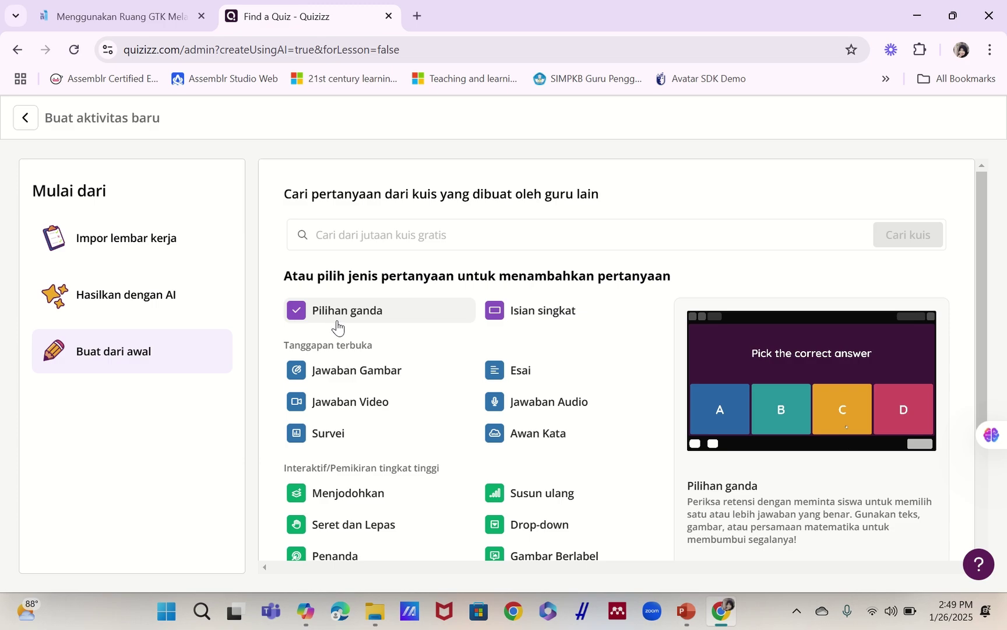
scroll(344, 326, "down", 1)
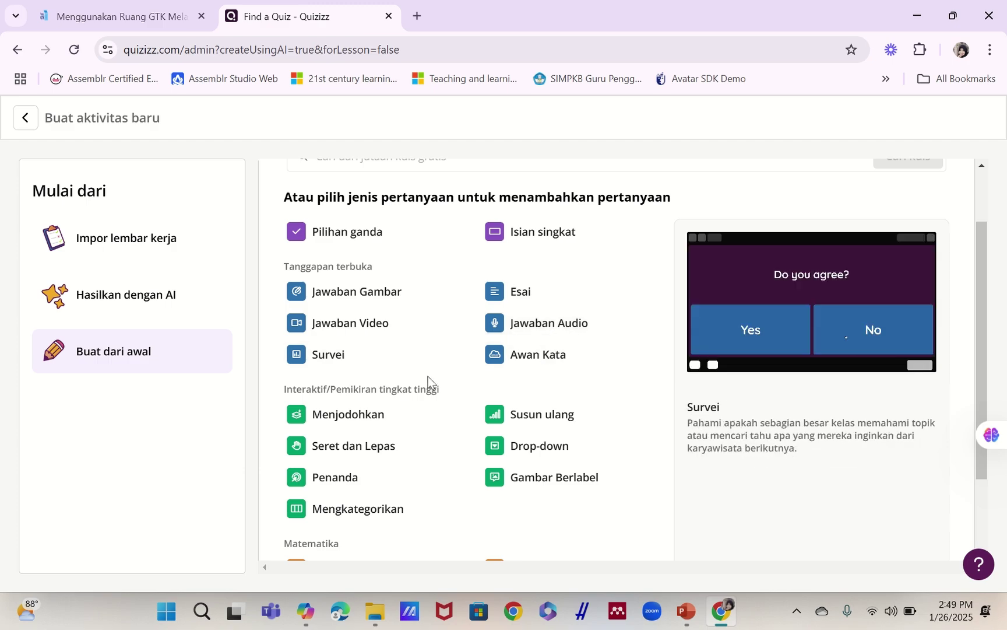
scroll(371, 361, "down", 2)
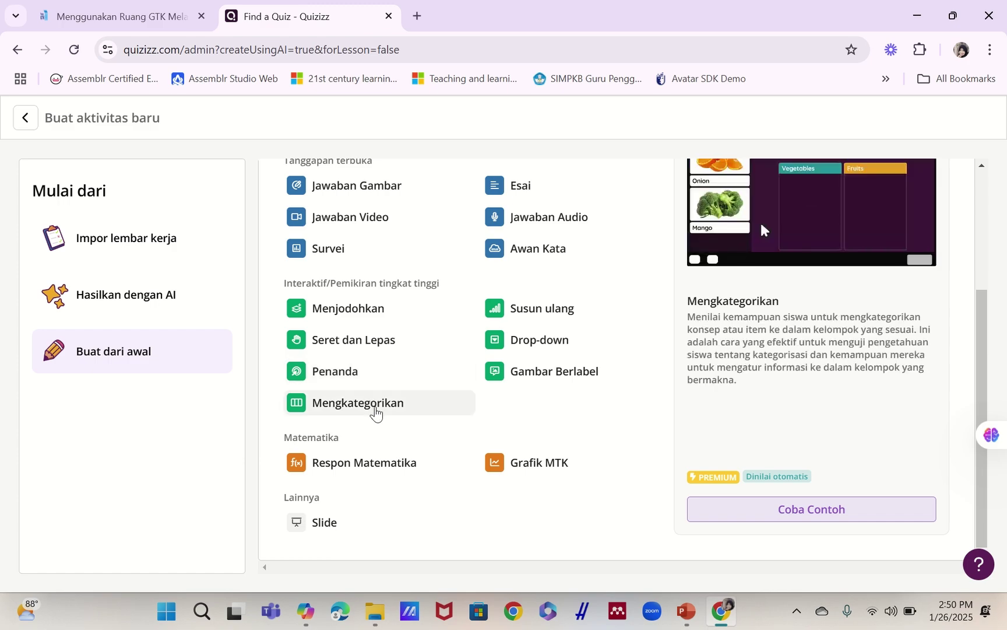
scroll(537, 385, "up", 1)
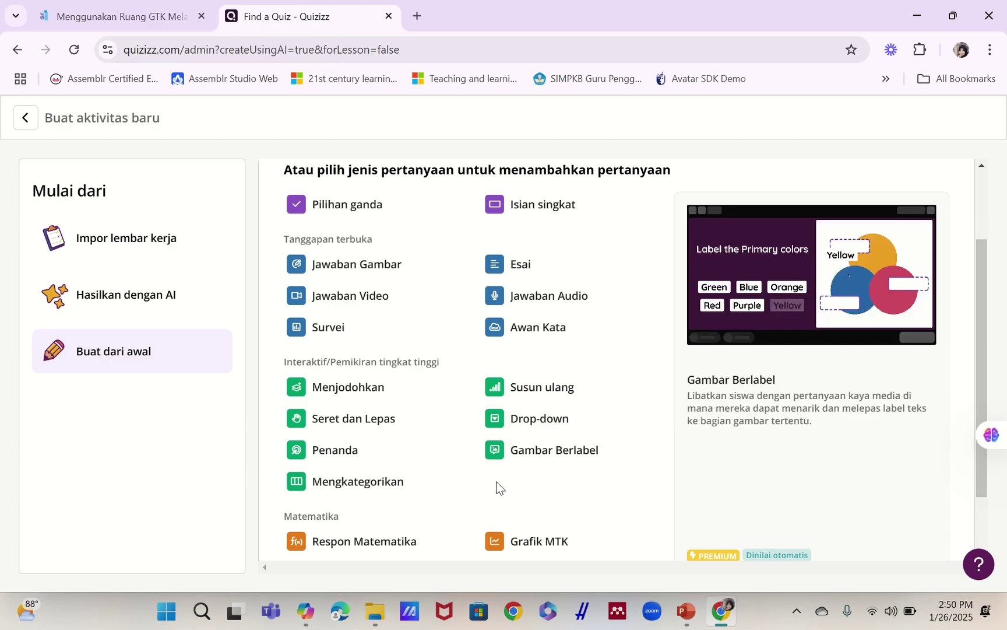
scroll(410, 444, "down", 1)
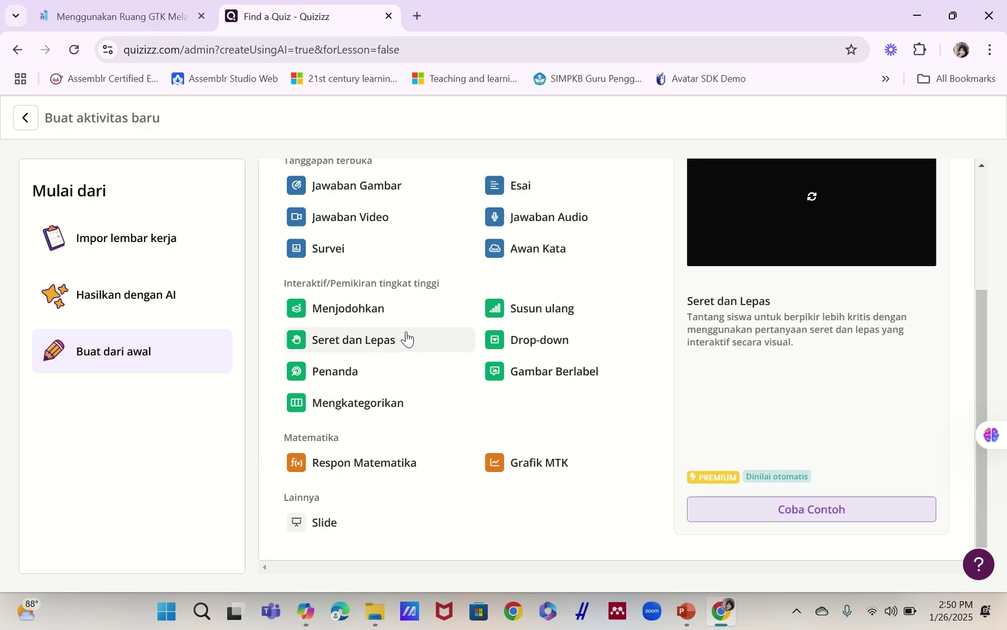
scroll(409, 331, "up", 3)
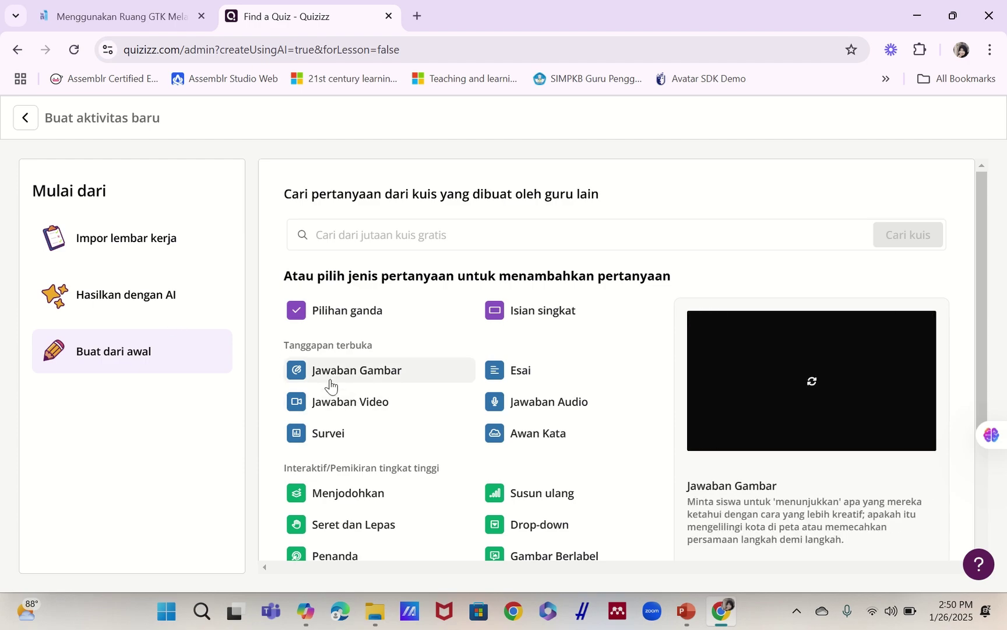
scroll(352, 390, "down", 1)
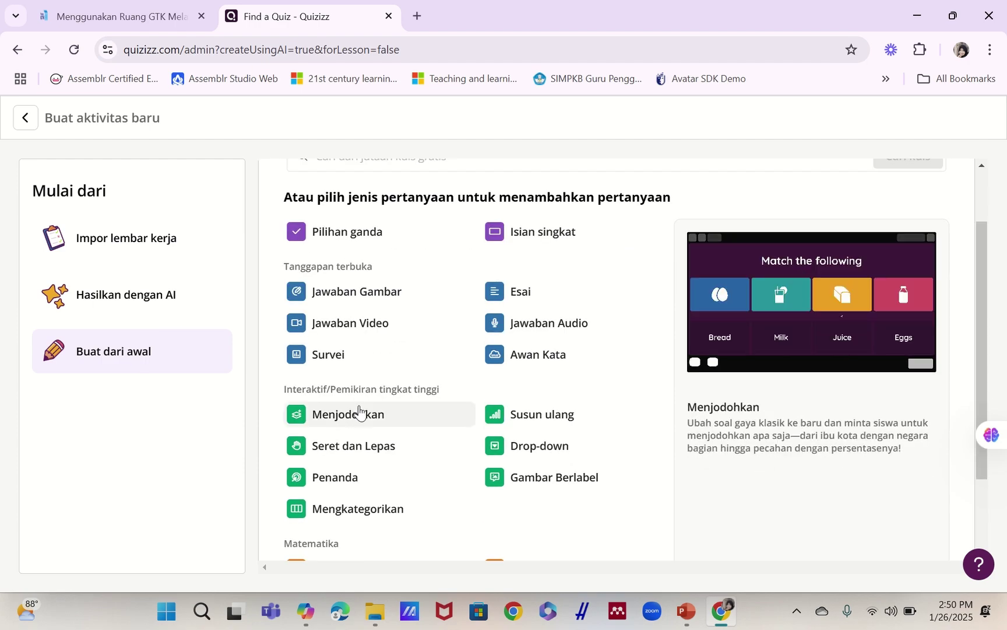
scroll(359, 408, "down", 2)
mouse_move(360, 411)
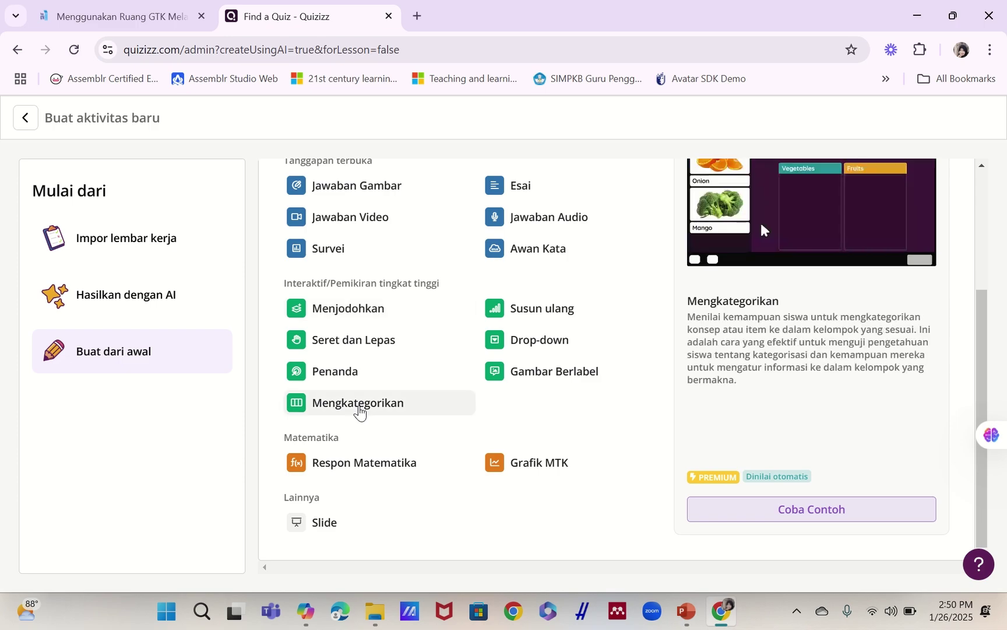
mouse_move(392, 377)
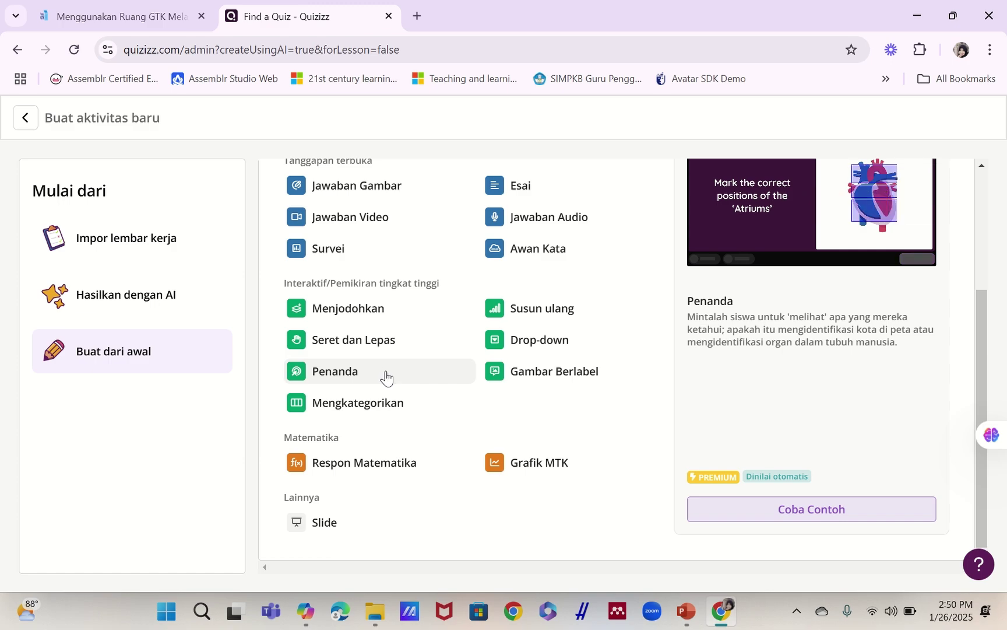
scroll(386, 378, "up", 3)
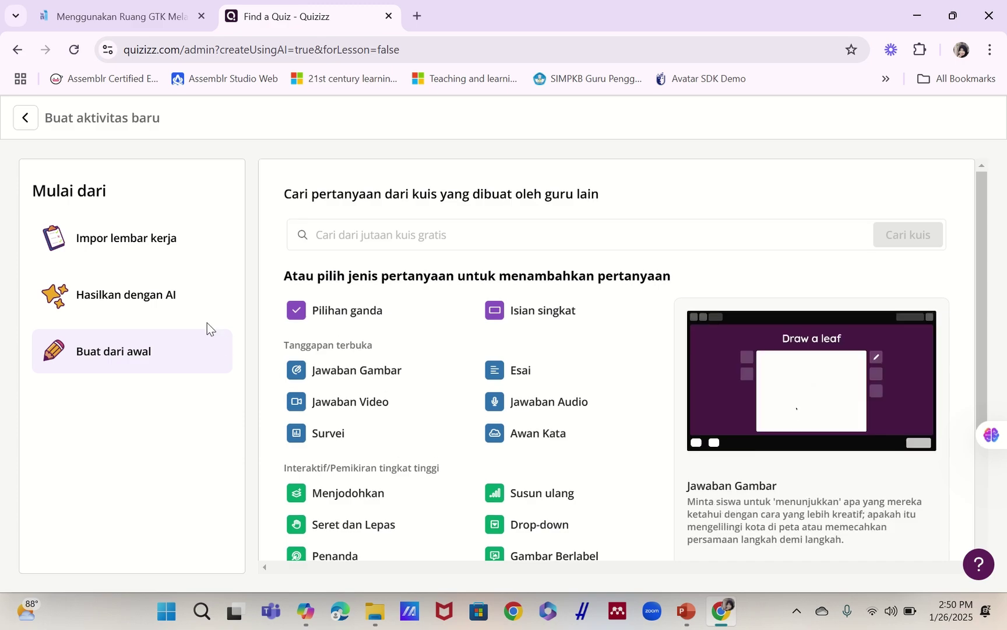
Set up AI generation from a text prompt with the topic "Larutan kimia" and 10 questions, and continue to the subtopics
left_click(120, 300)
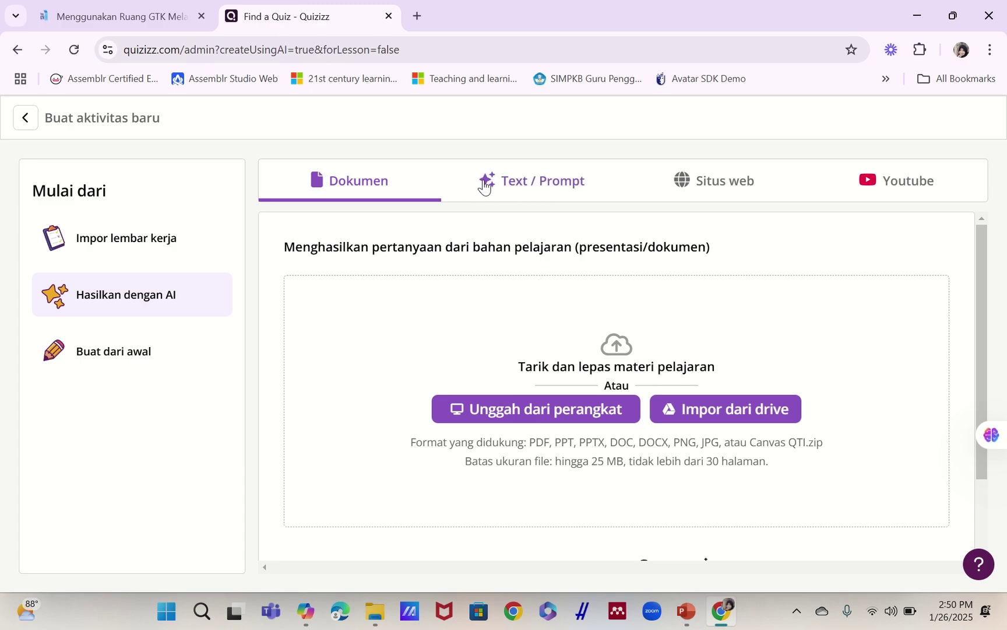
left_click(544, 190)
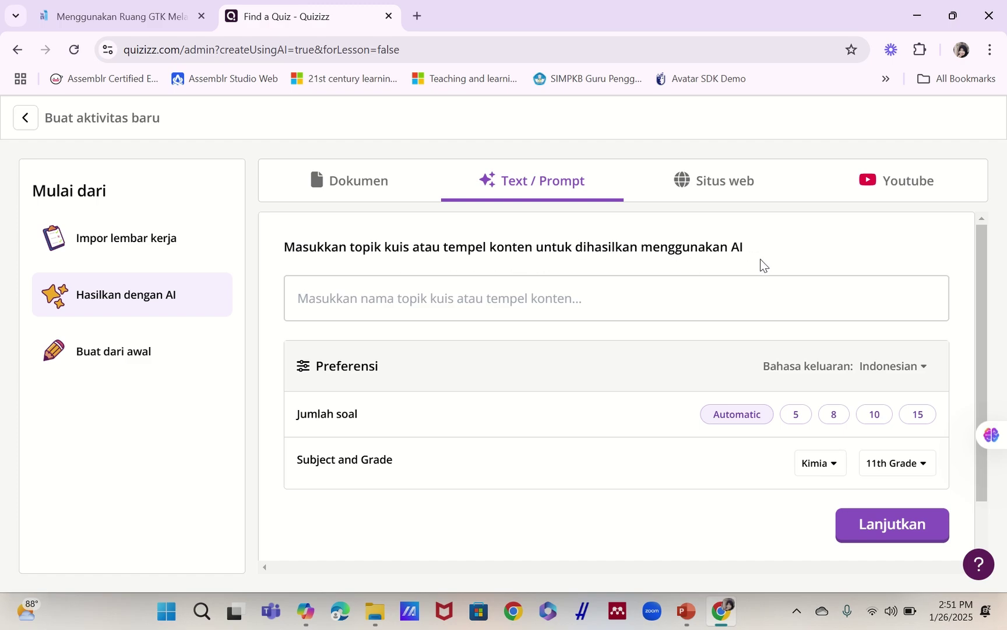
left_click(396, 304)
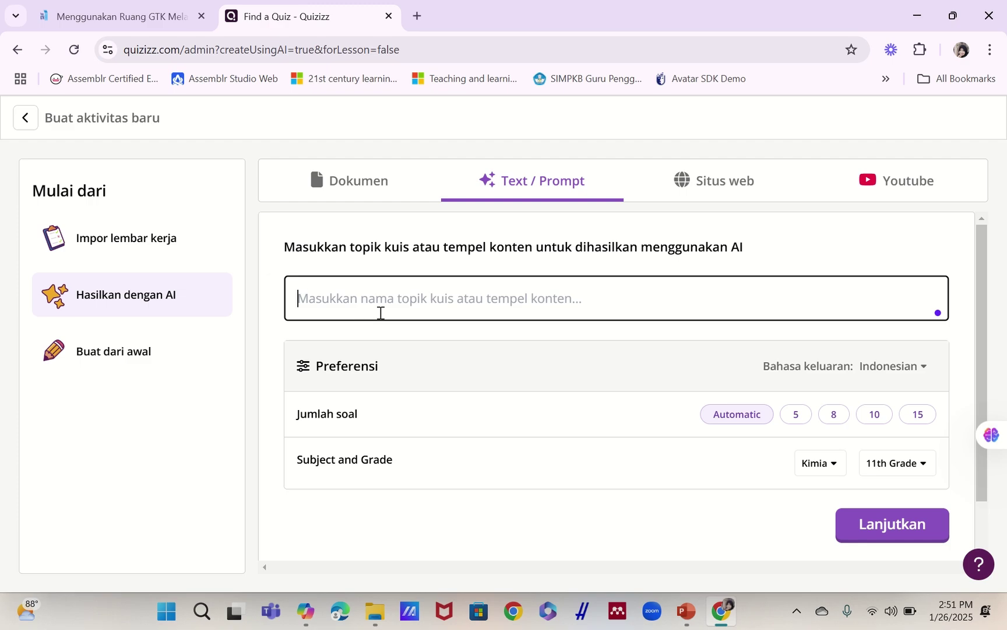
type("Larutan kimia")
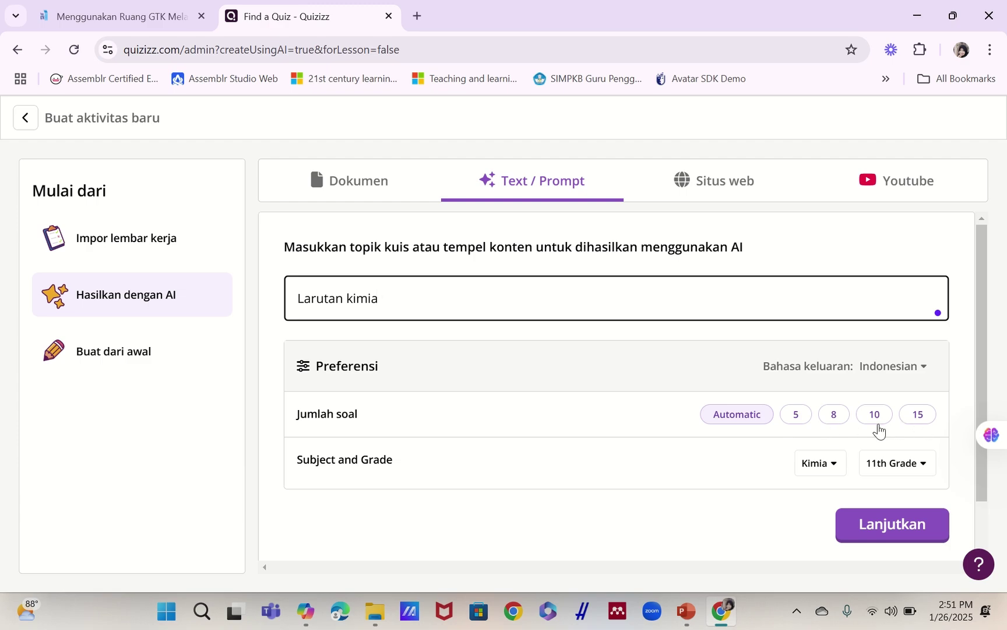
left_click(876, 430)
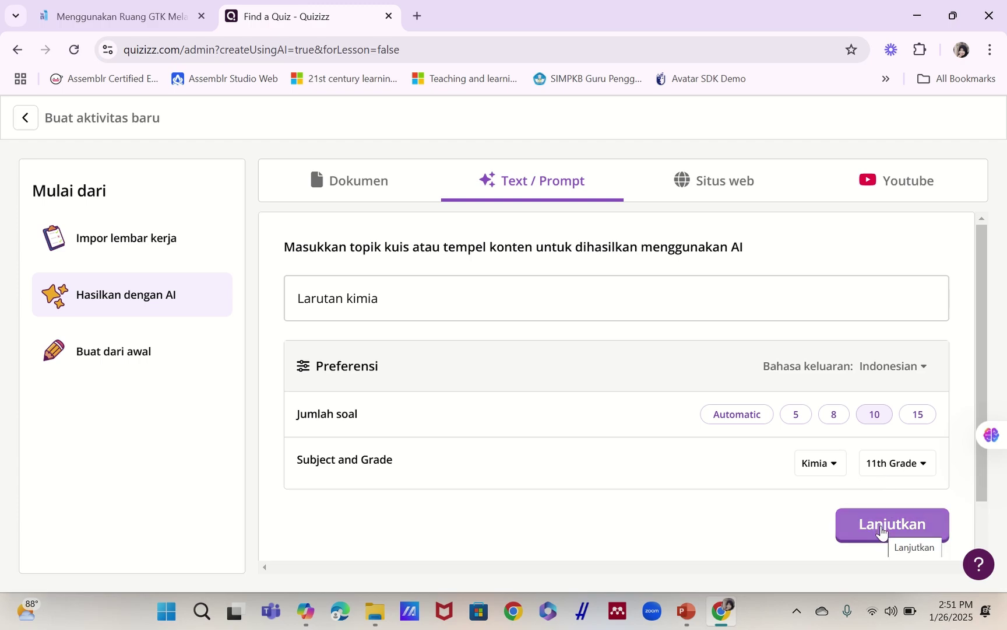
left_click(882, 531)
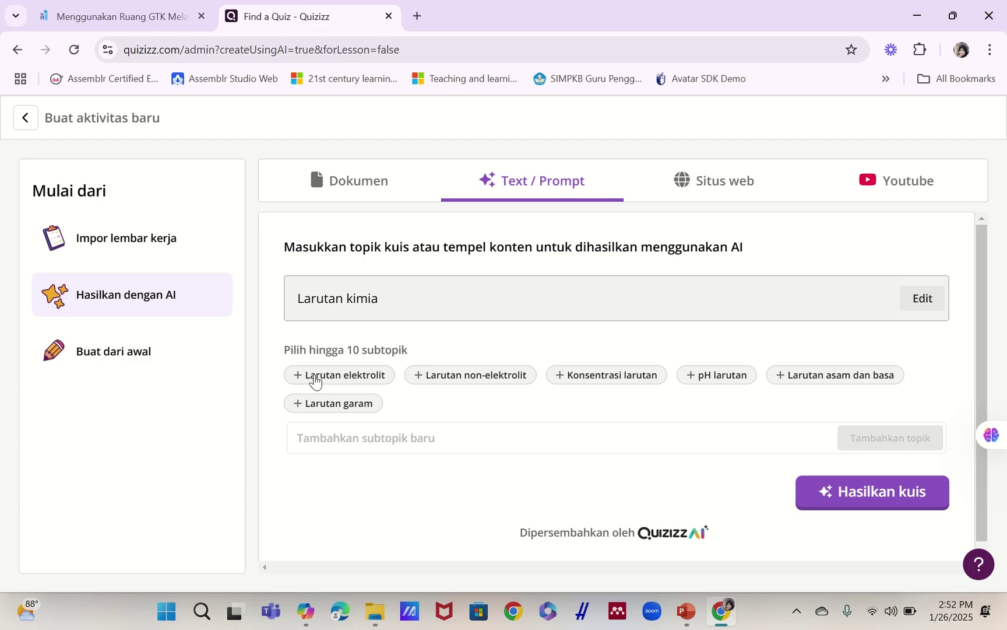
Select all six suggested subtopics, from Larutan elektrolit to Larutan garam, and generate the quiz
left_click(316, 380)
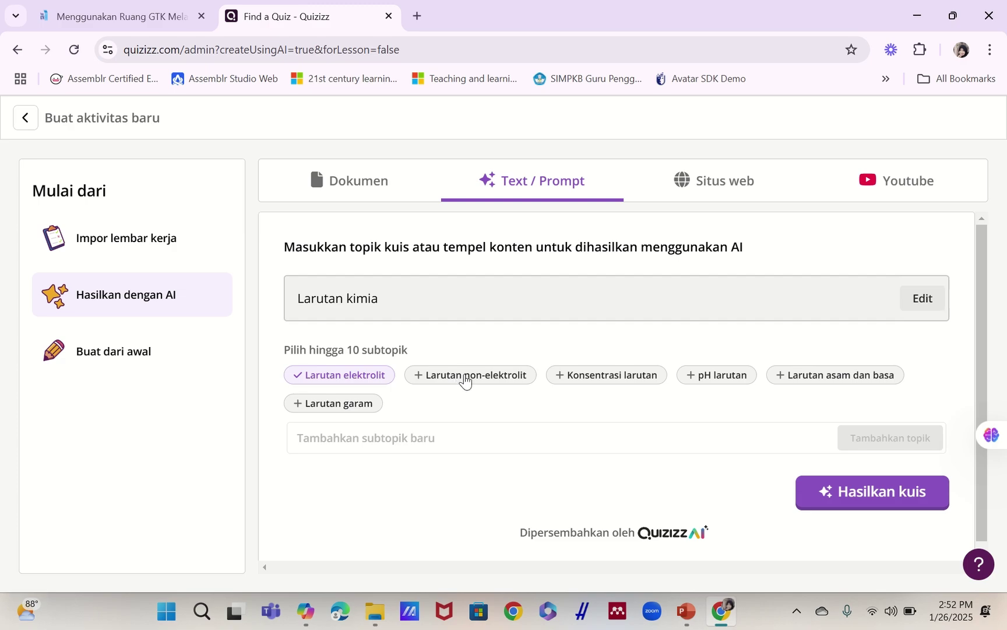
left_click(465, 381)
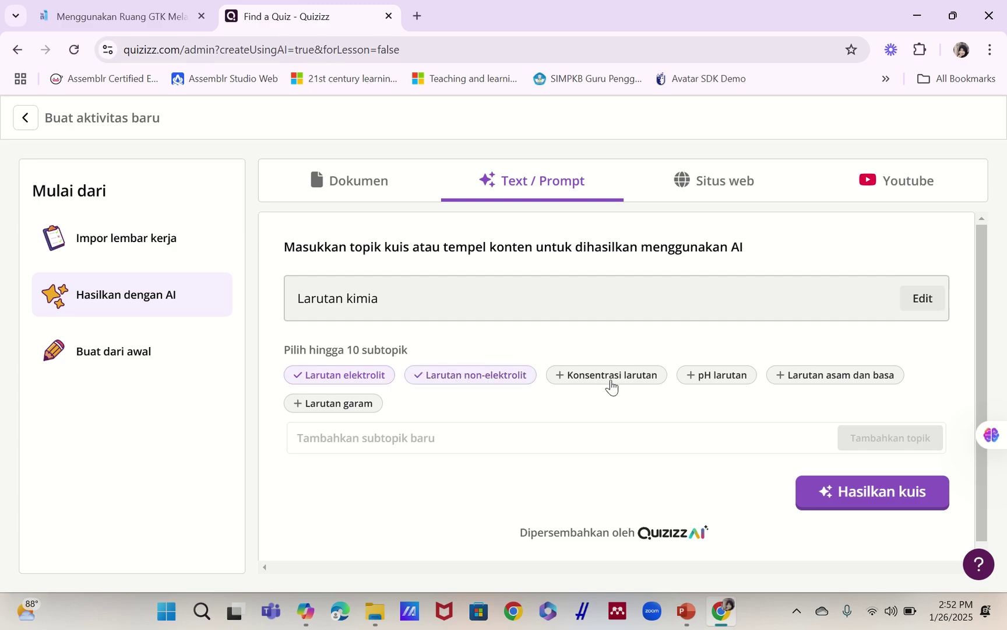
left_click(610, 384)
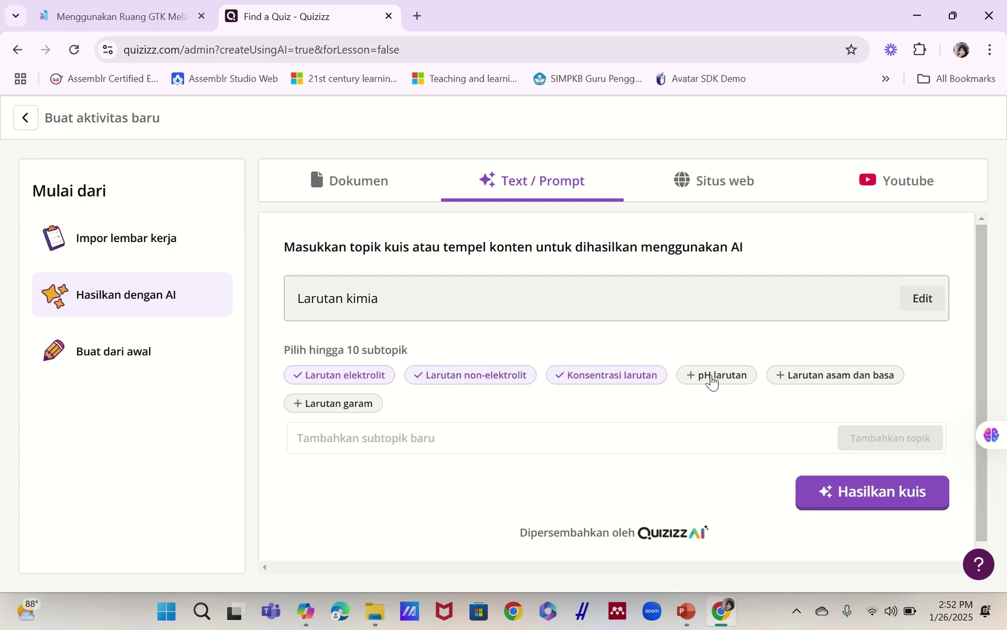
left_click(711, 382)
left_click(826, 381)
left_click(332, 408)
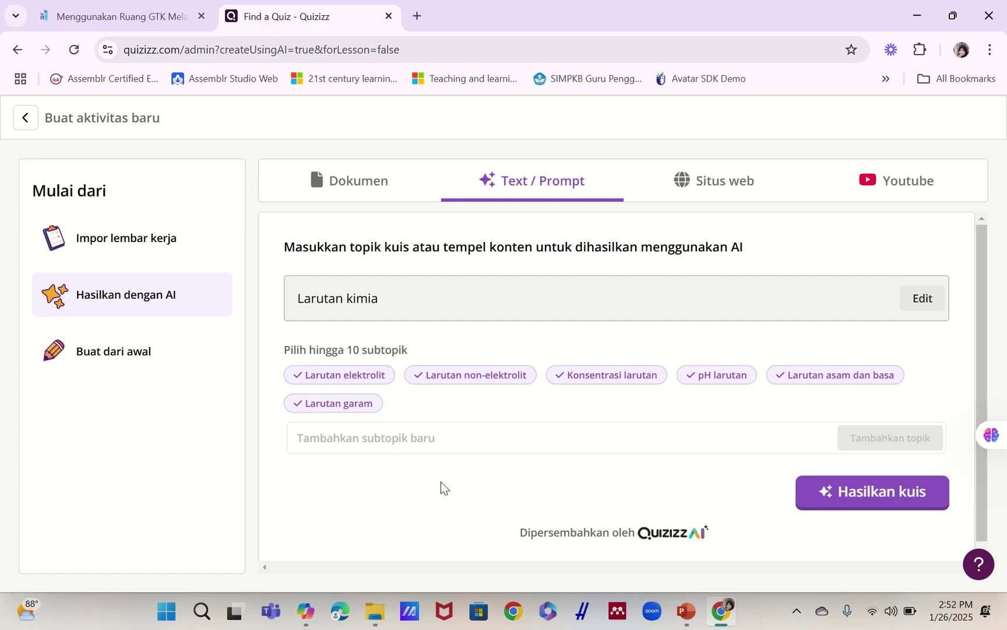
left_click(846, 516)
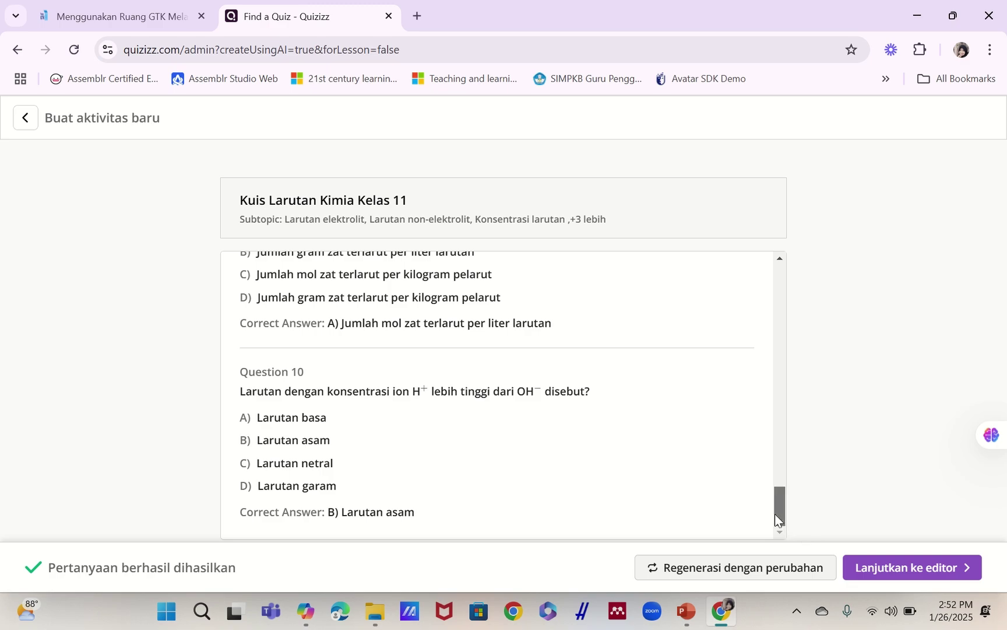
Review the generated questions through to the last one and continue with the quiz in the editor
mouse_move(774, 515)
left_mouse_down()
mouse_move(780, 299)
mouse_move(787, 526)
left_mouse_up()
mouse_move(777, 513)
left_mouse_down()
mouse_move(787, 292)
mouse_move(796, 520)
left_mouse_up()
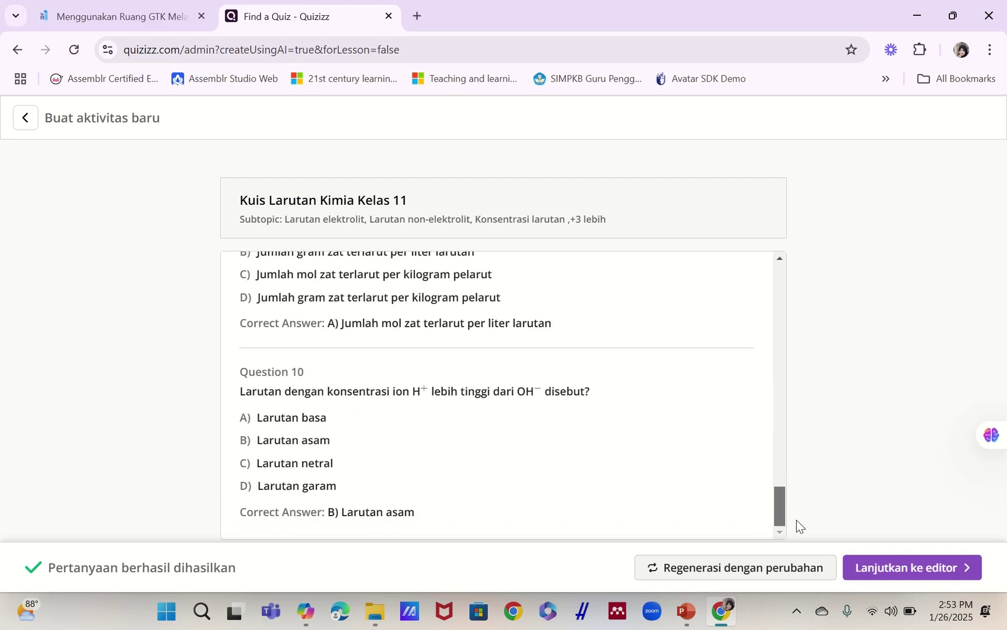
left_click(890, 579)
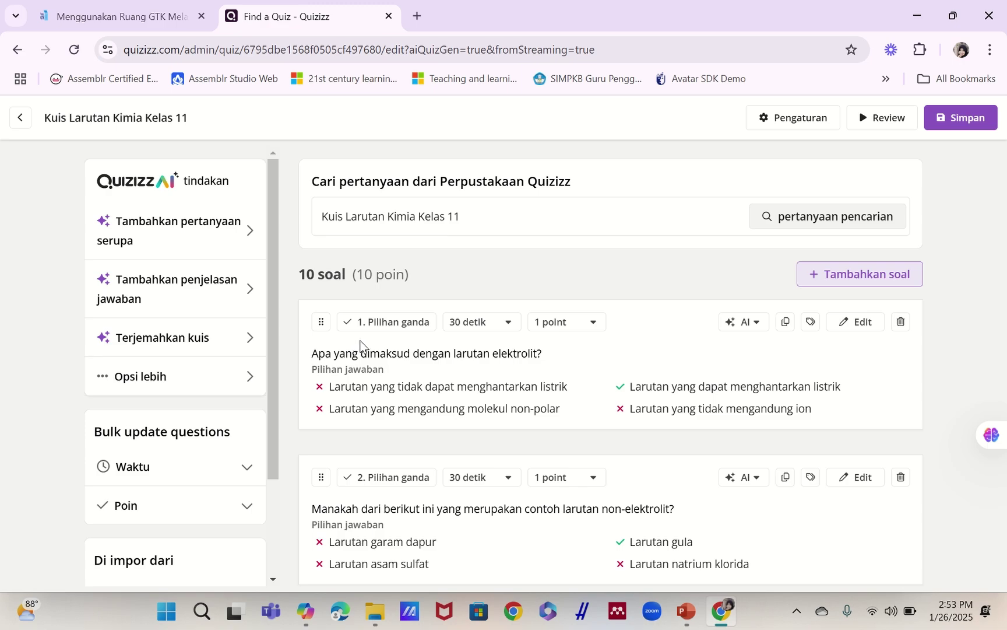
Set the time limit of question 1 to 45 seconds, apply it to all questions and check the following ones
left_click(509, 325)
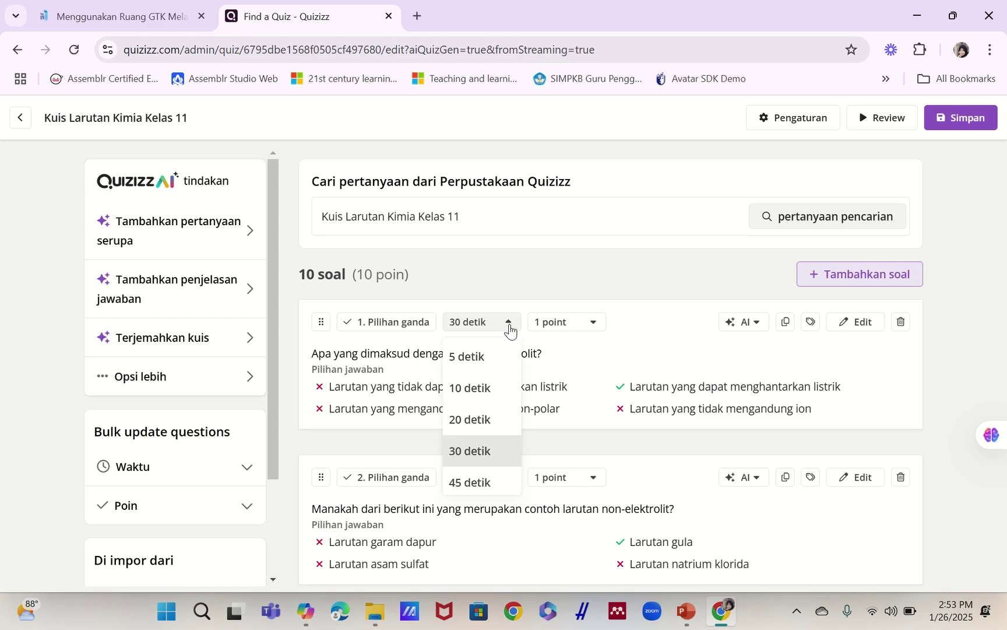
left_click(593, 328)
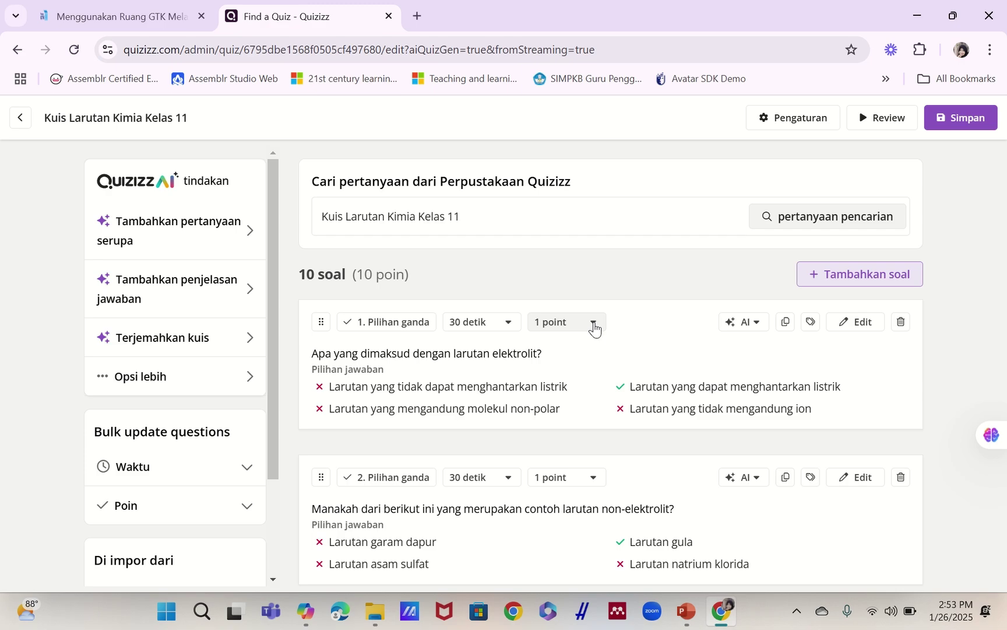
left_click(513, 327)
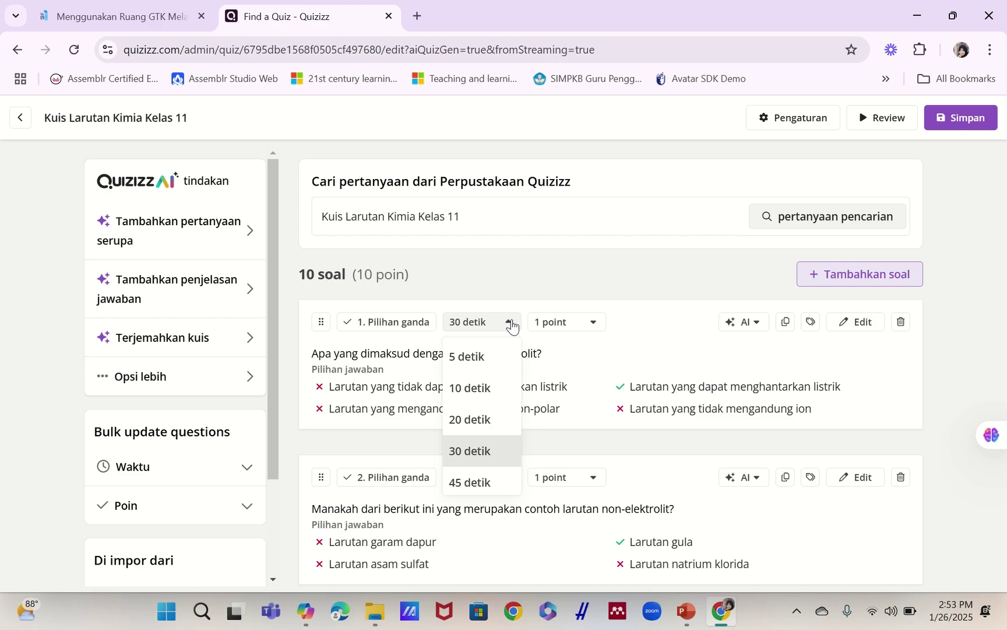
left_click(465, 482)
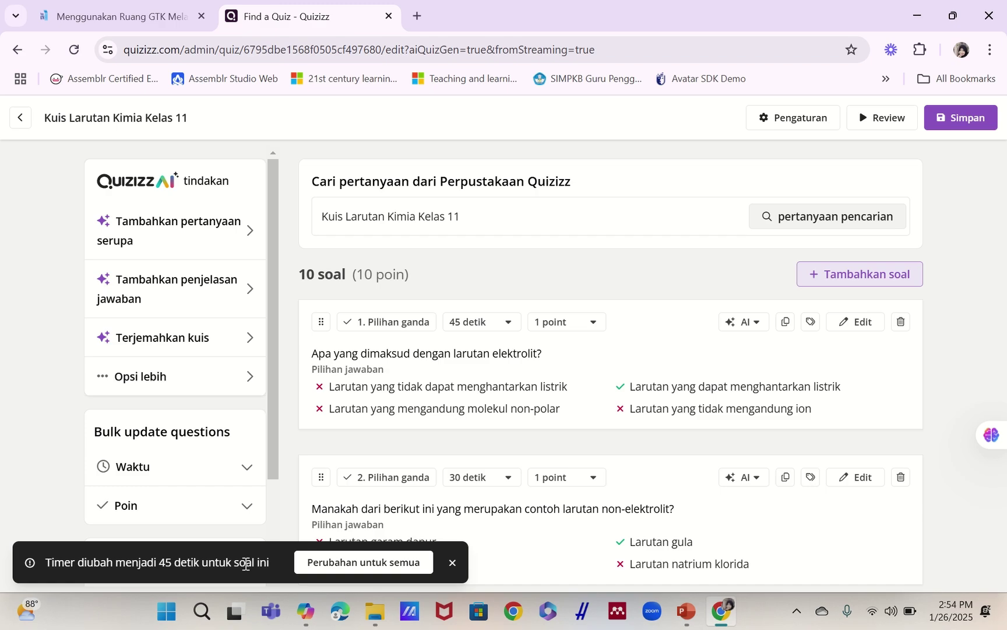
left_click(351, 563)
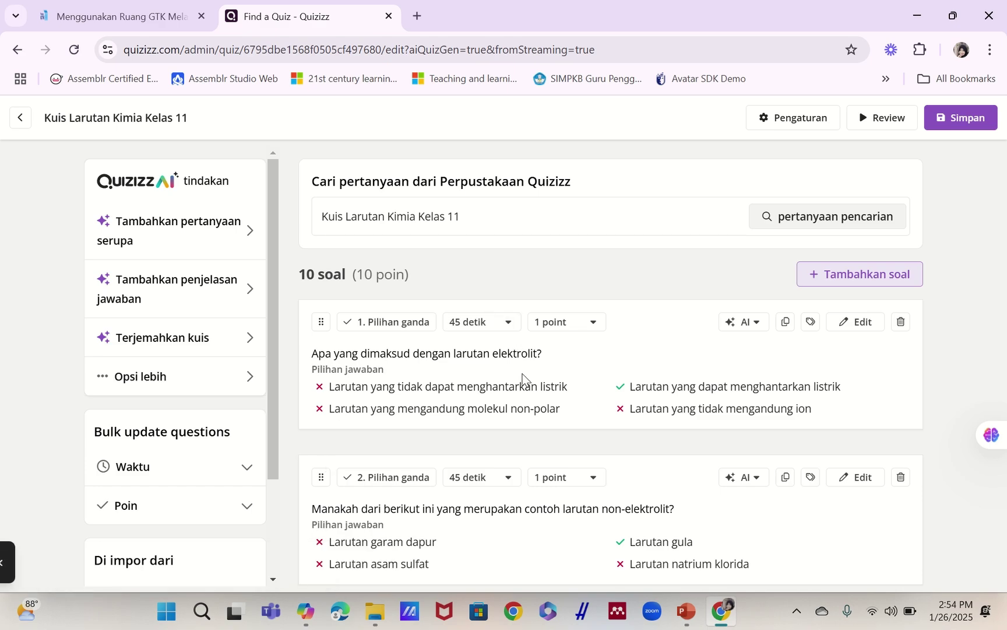
scroll(524, 361, "down", 3)
scroll(493, 387, "down", 3)
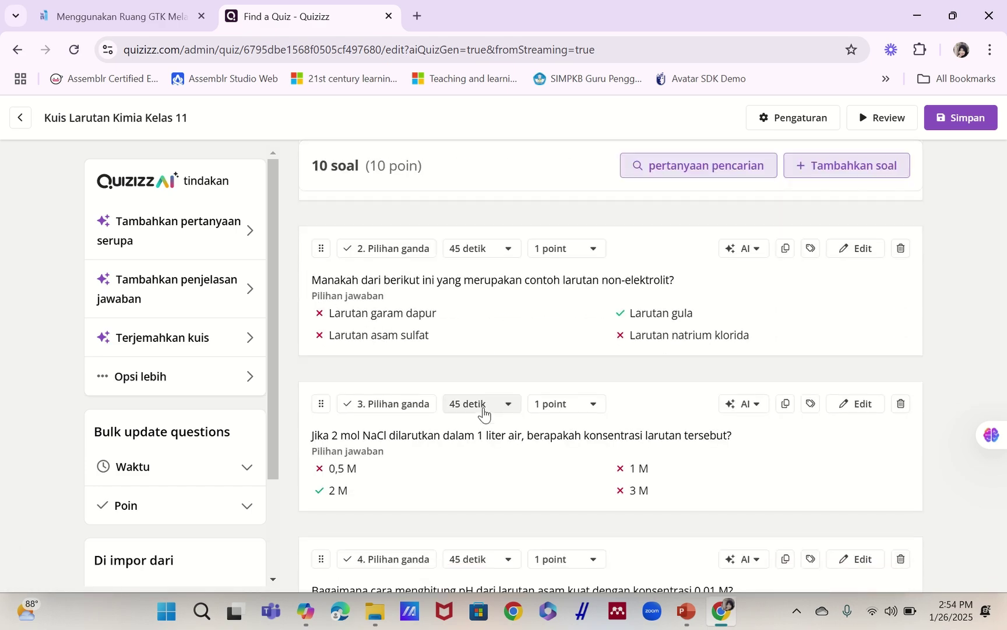
Set every question to 10 points, check them through question 10 and open the quiz settings
scroll(482, 409, "down", 2)
scroll(476, 425, "down", 6)
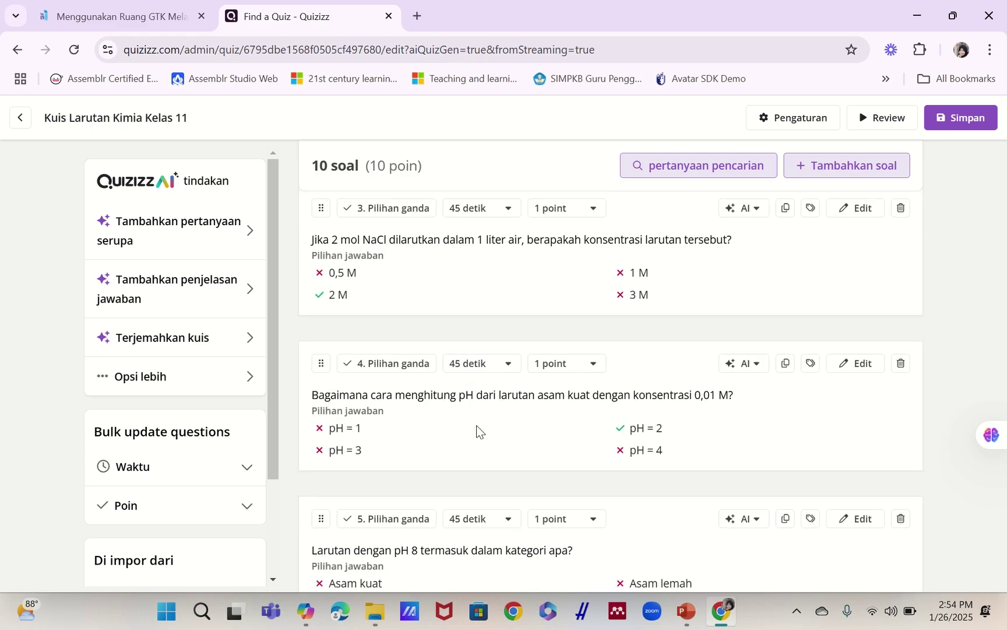
scroll(650, 399, "down", 15)
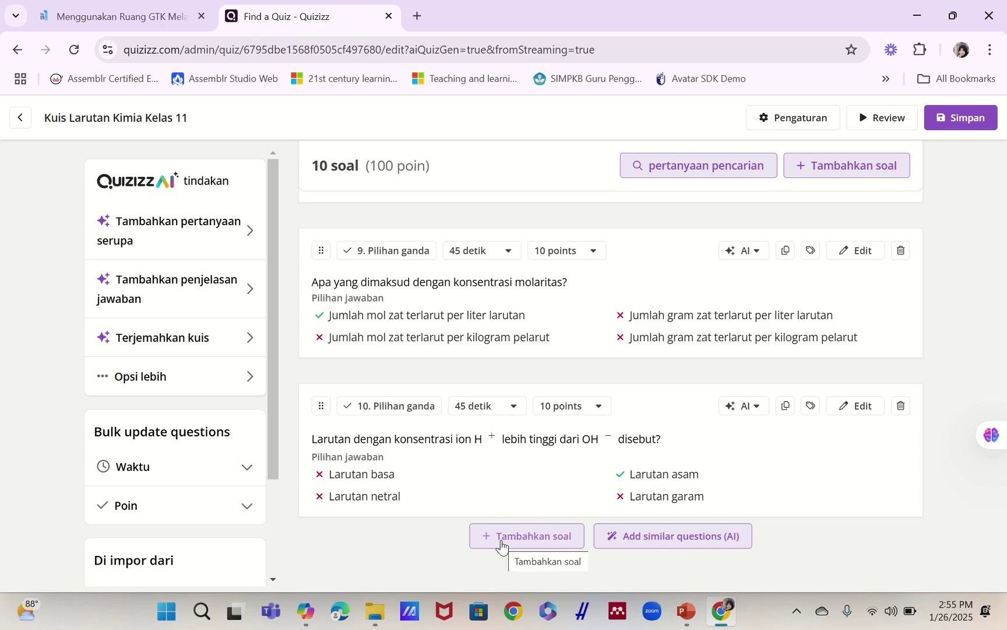
scroll(693, 283, "up", 7)
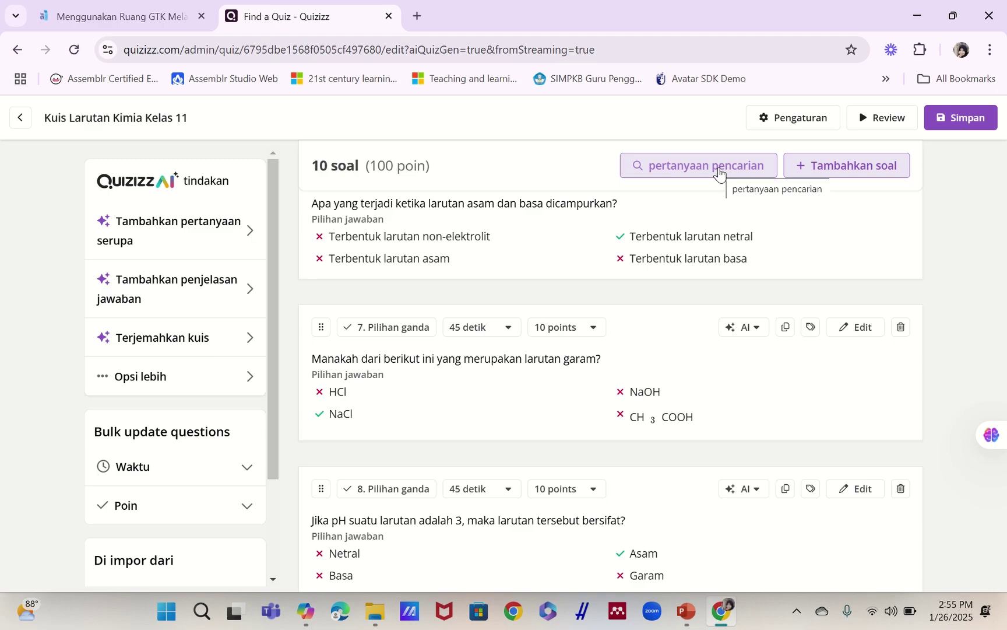
scroll(181, 394, "down", 2)
scroll(187, 382, "up", 2)
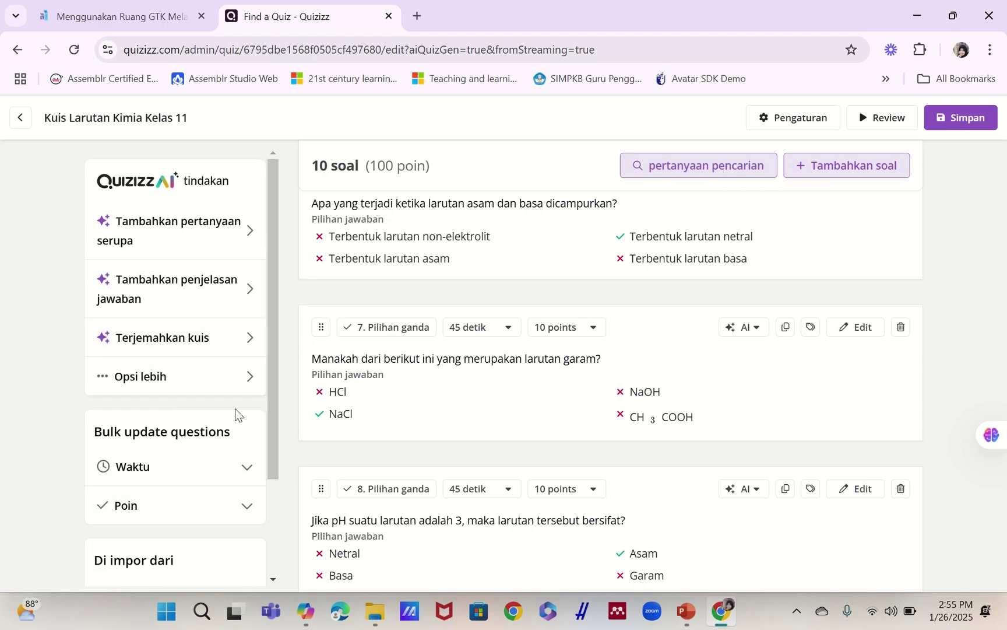
left_click(804, 116)
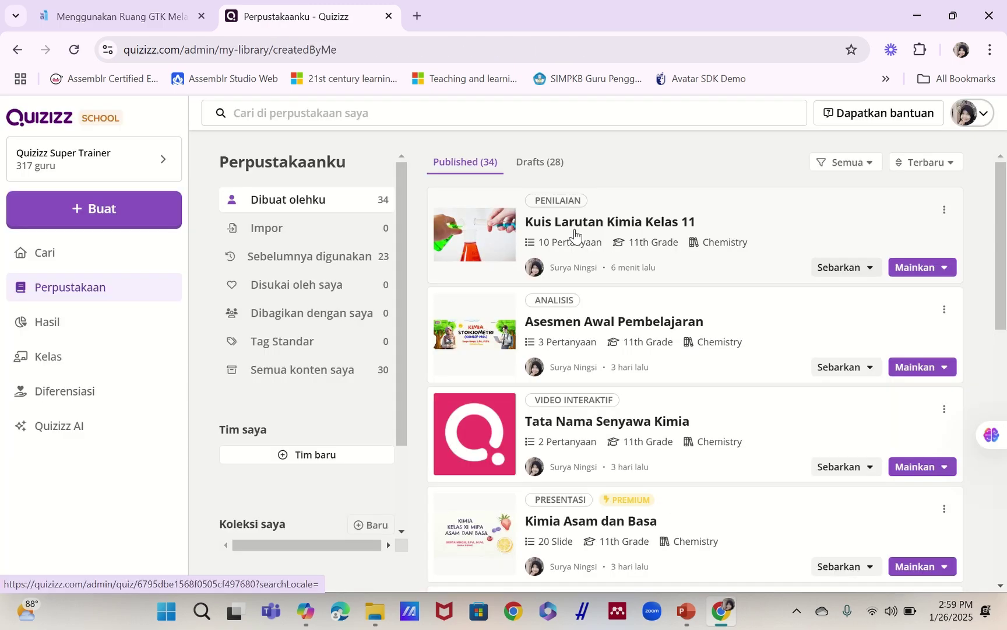
Open Kuis Larutan Kimia Kelas 11 from the library and switch its accommodations on and back off
left_click(574, 229)
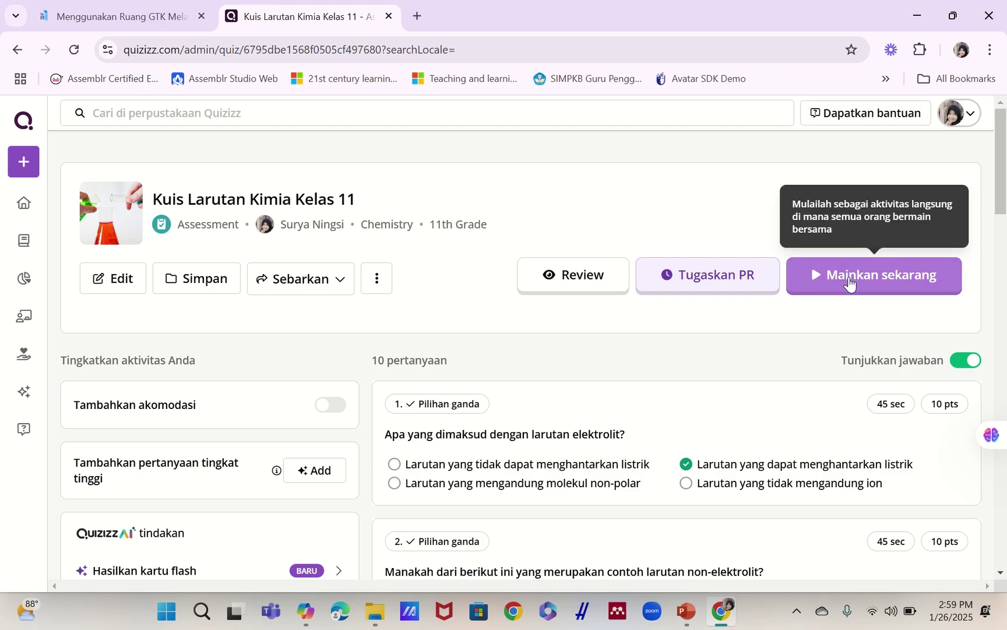
scroll(778, 335, "down", 3)
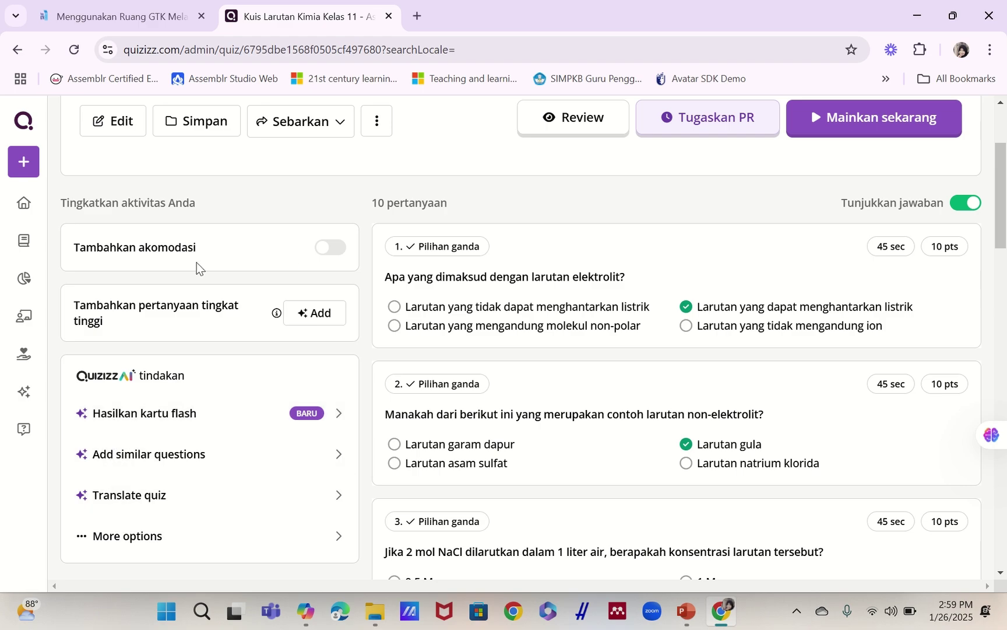
scroll(166, 392, "up", 3)
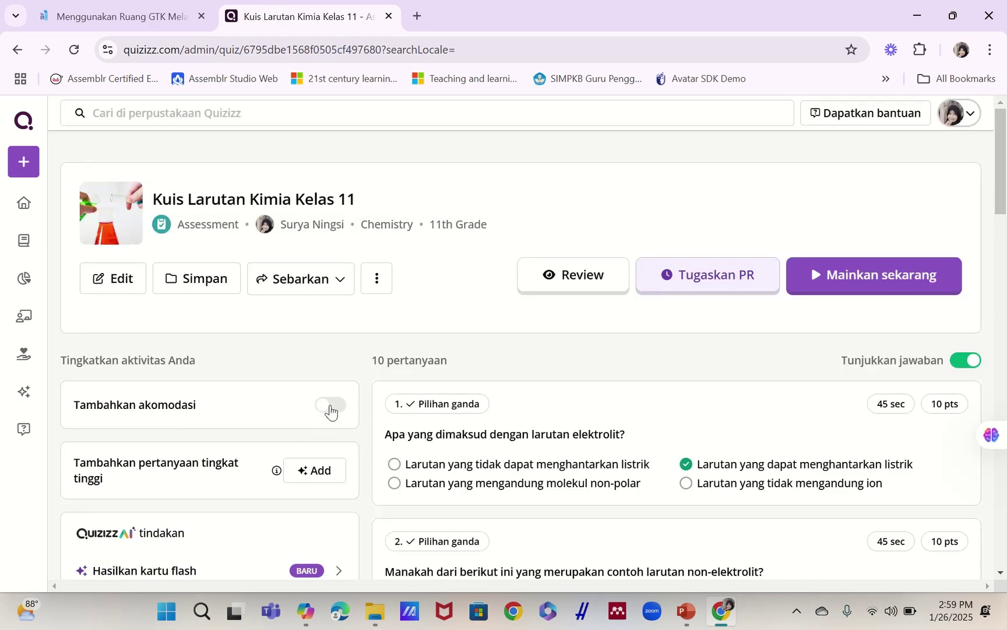
left_click(330, 406)
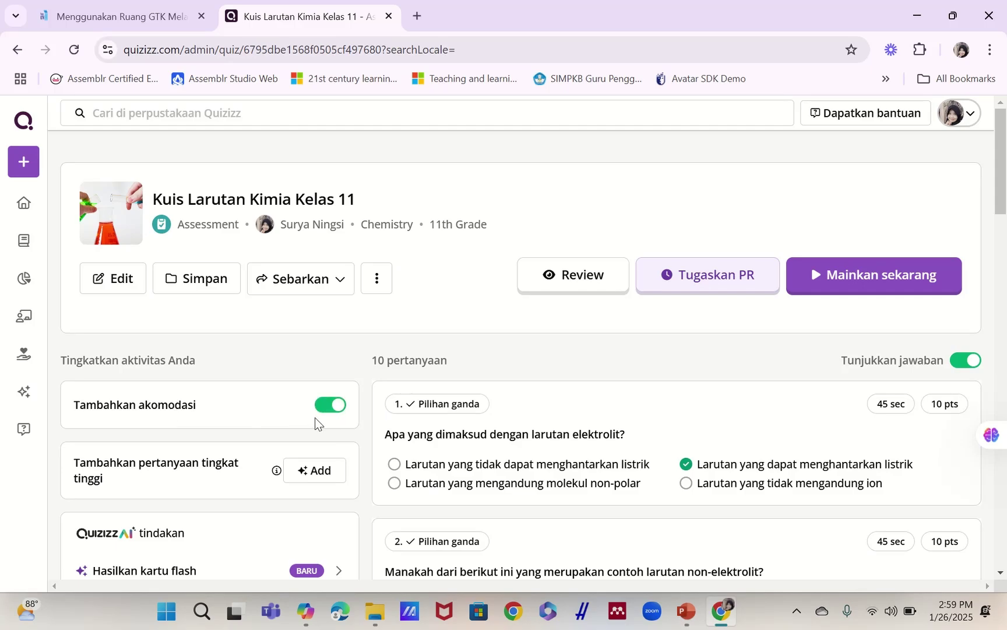
left_click(323, 406)
Start the quiz as a live session in Instructor Paced mode, trying Name factory on and off beforehand
left_click(859, 288)
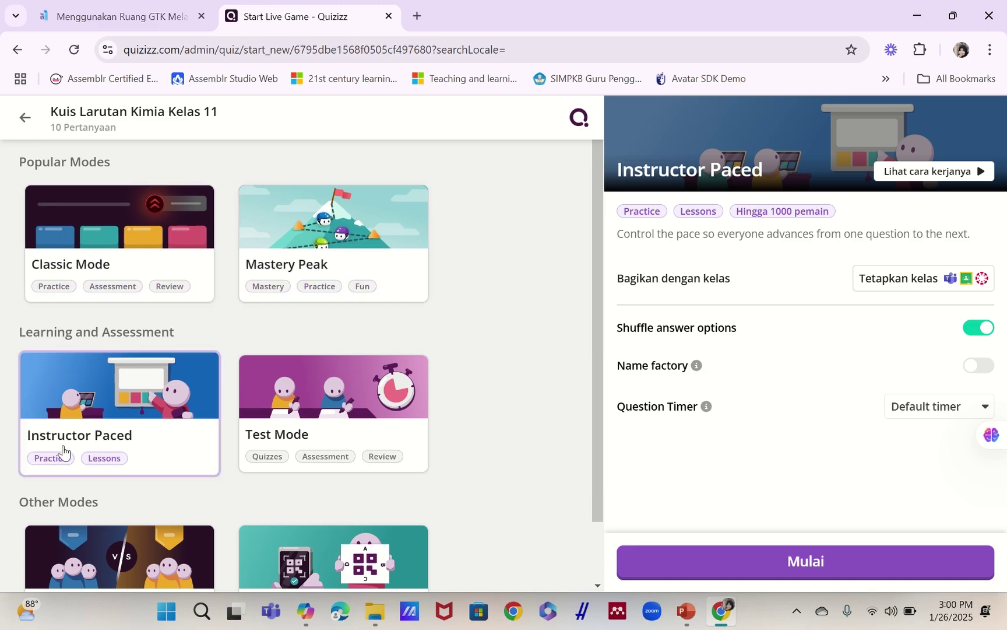
scroll(64, 449, "down", 1)
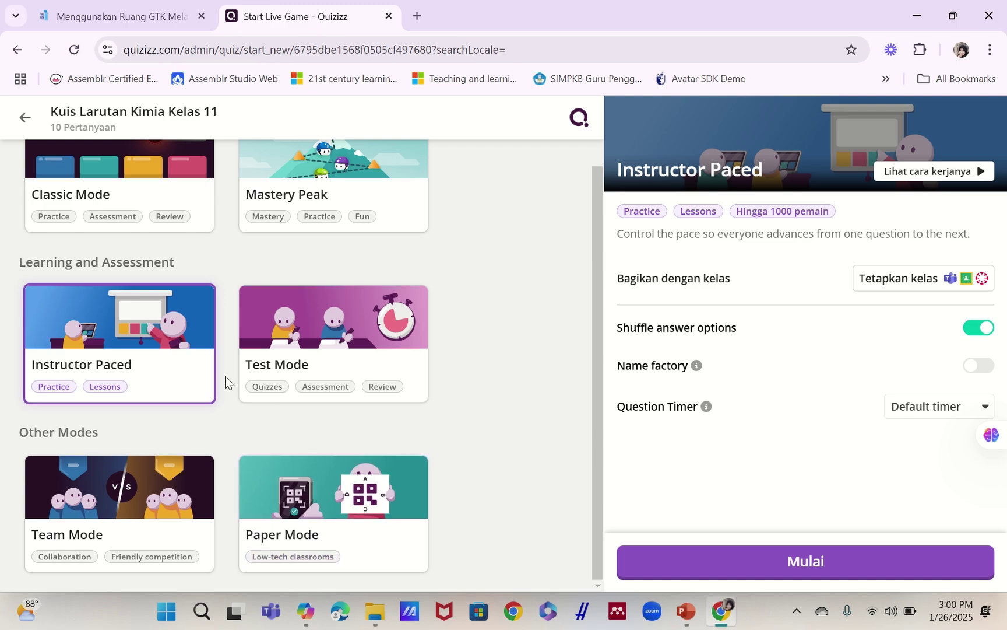
scroll(298, 284, "up", 2)
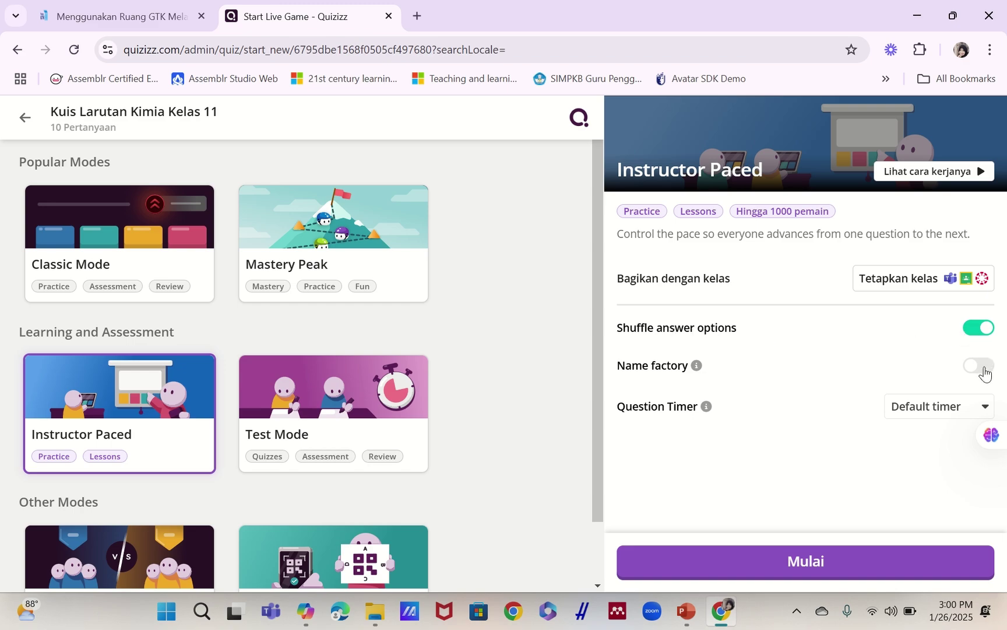
left_click(984, 375)
left_click(984, 374)
left_click_drag(601, 381, 601, 328)
left_click(763, 572)
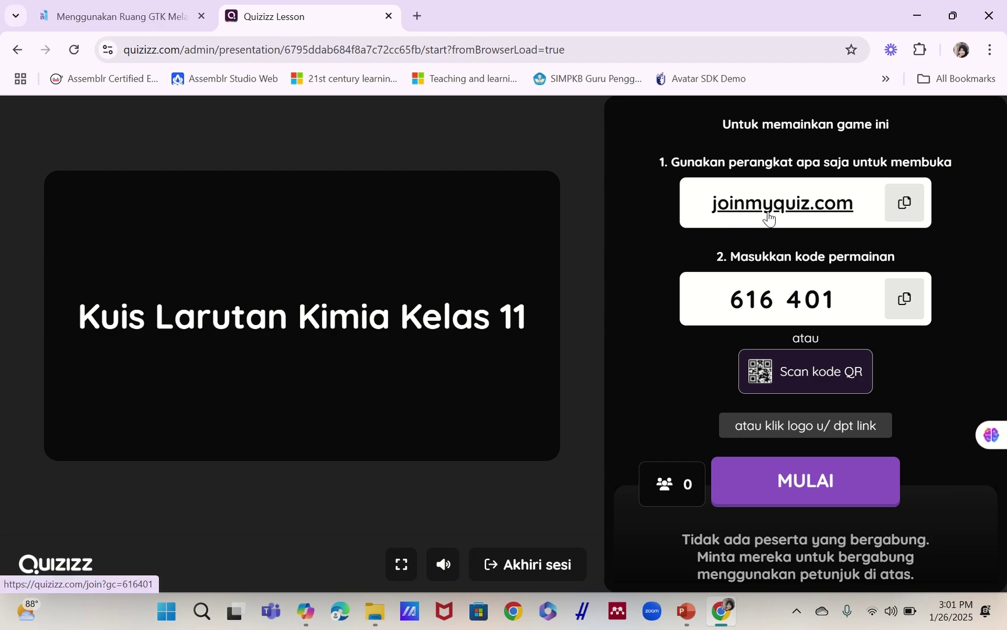
Copy the joinmyquiz.com address, show the QR code for participants and copy the invitation link
left_click(907, 214)
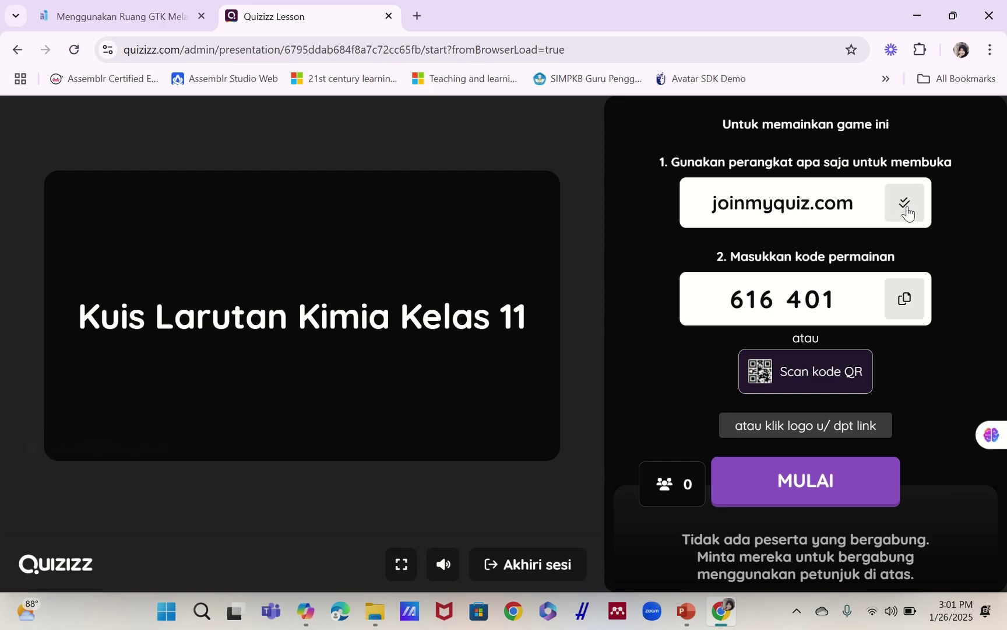
left_click(766, 383)
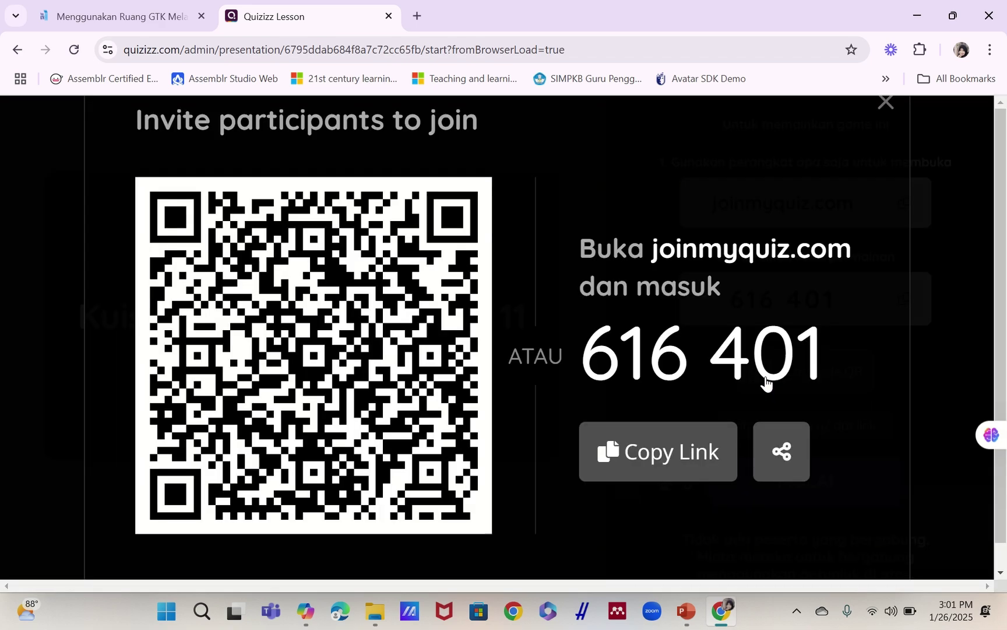
left_click(618, 466)
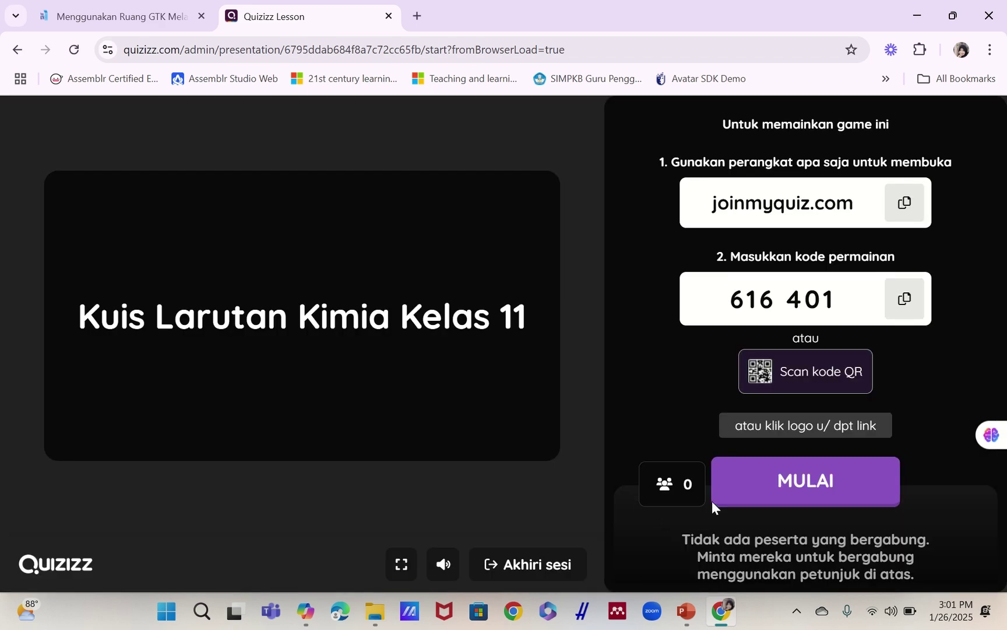